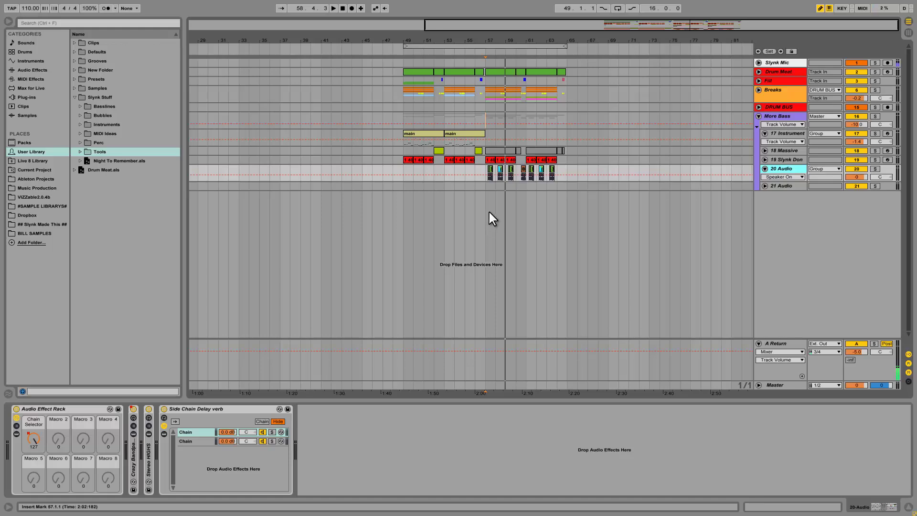
# - Play the arrangement from bar 56 to hear the 20 Audio clips in the full mix
pyautogui.click(485, 180)
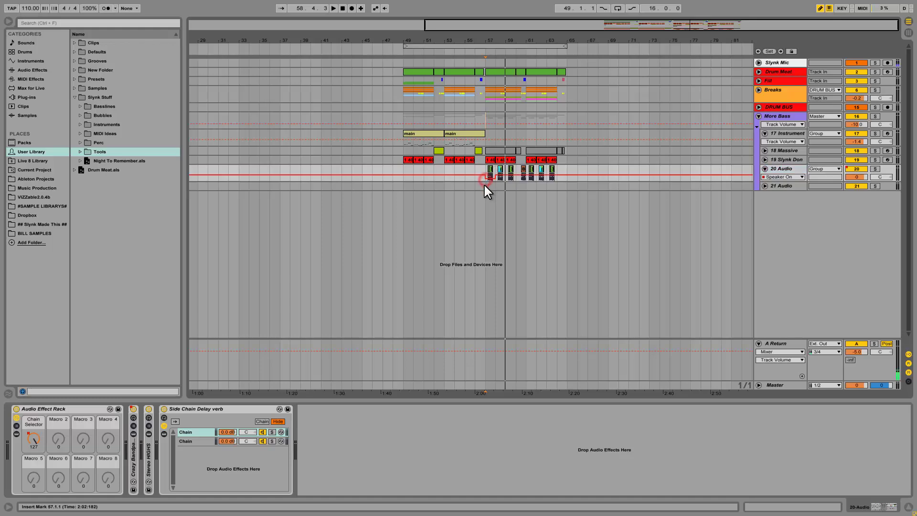
pyautogui.hotkey('ctrl', 'z')
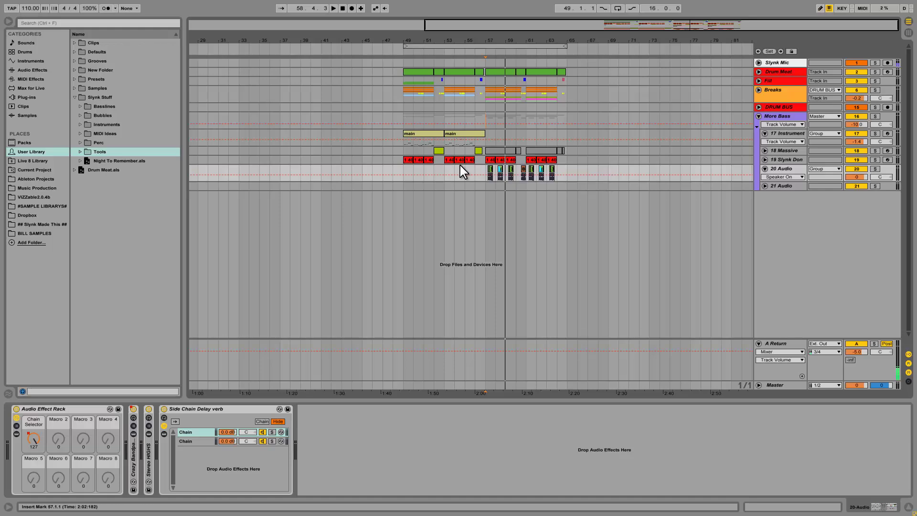
pyautogui.click(403, 179)
pyautogui.moveTo(500, 39); pyautogui.dragTo(502, 40)
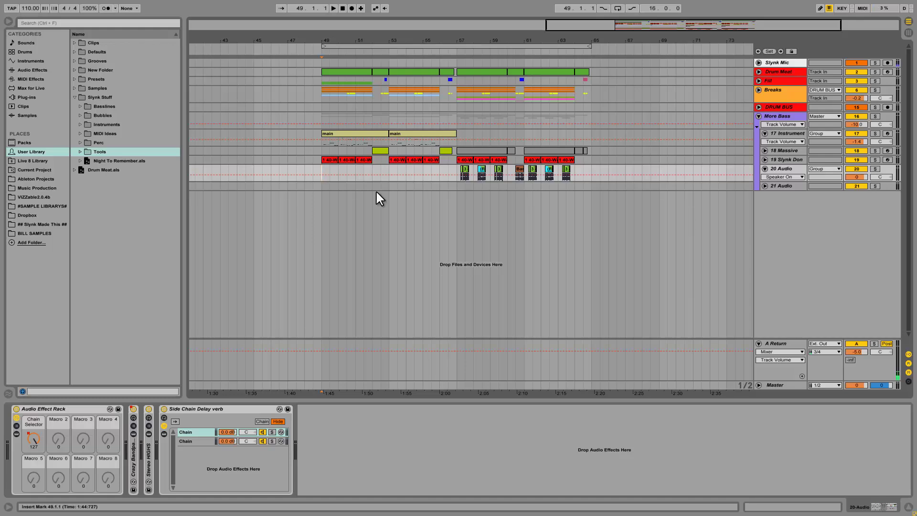
pyautogui.click(440, 171)
pyautogui.press('space')
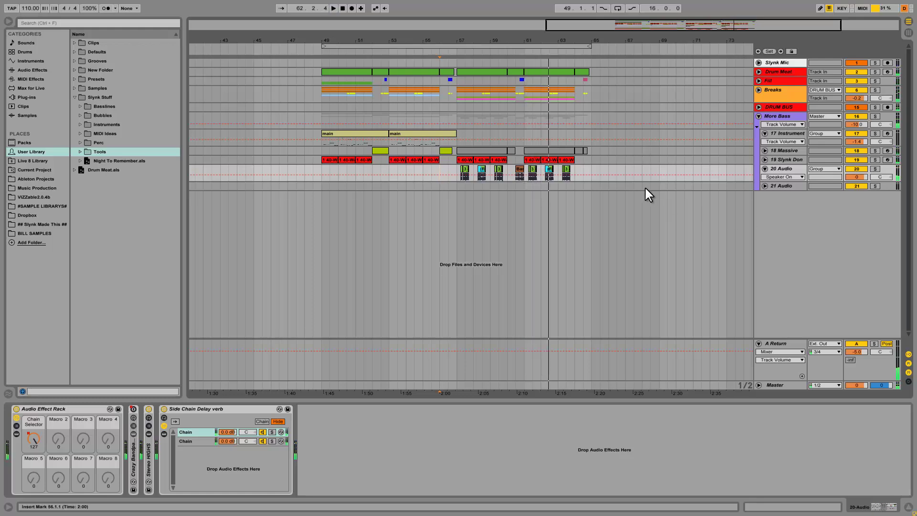
pyautogui.click(594, 166)
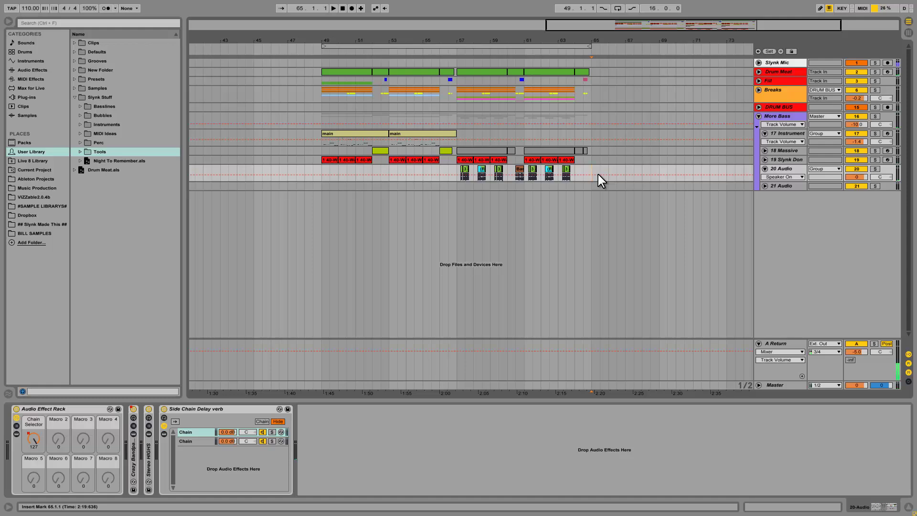
pyautogui.click(208, 410)
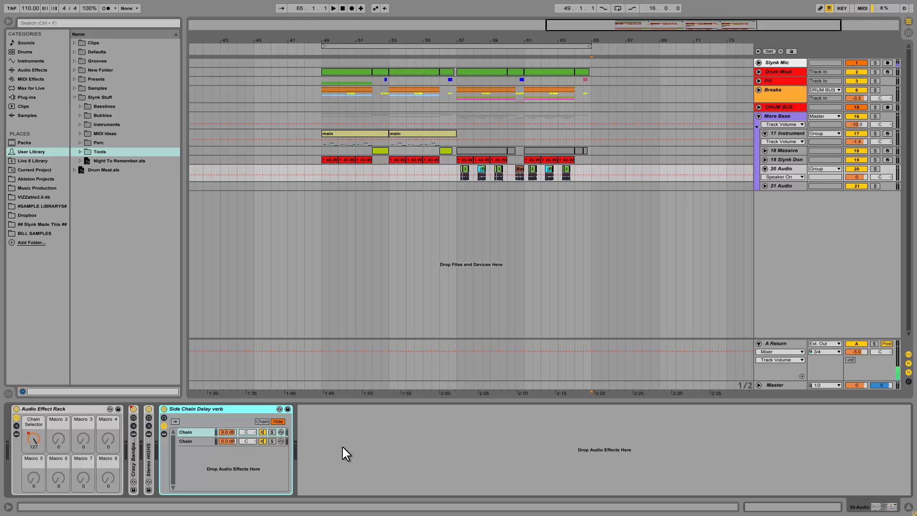
pyautogui.click(343, 447)
pyautogui.click(231, 409)
# - Solo the Slynk Mic and 20 Audio tracks together, and play the section starting at bar 57
pyautogui.click(456, 181)
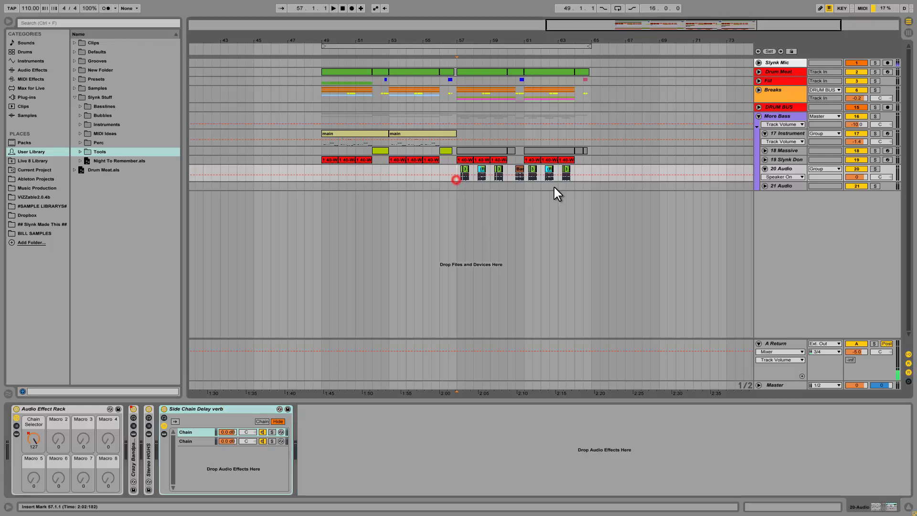
pyautogui.click(874, 170)
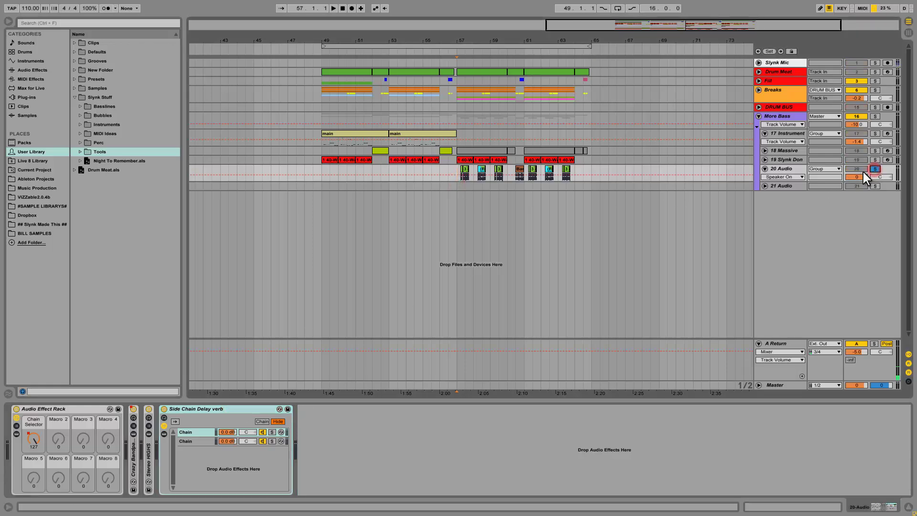
pyautogui.click(876, 169)
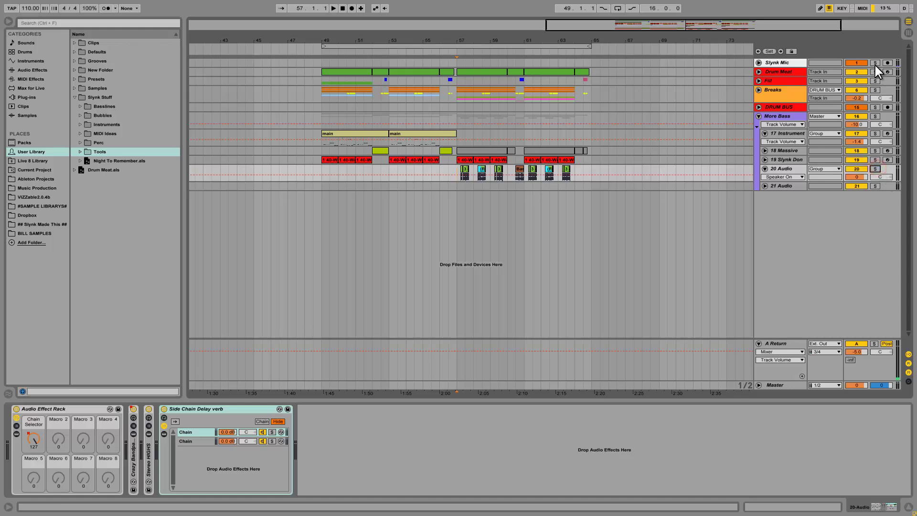
pyautogui.click(875, 64)
pyautogui.keyDown('ctrl'); pyautogui.click(876, 169); pyautogui.keyUp('ctrl')
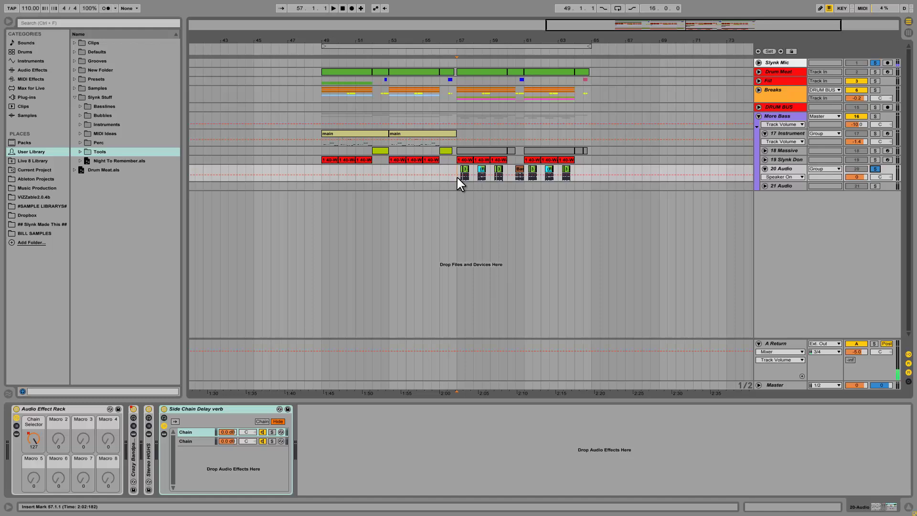
pyautogui.press('space')
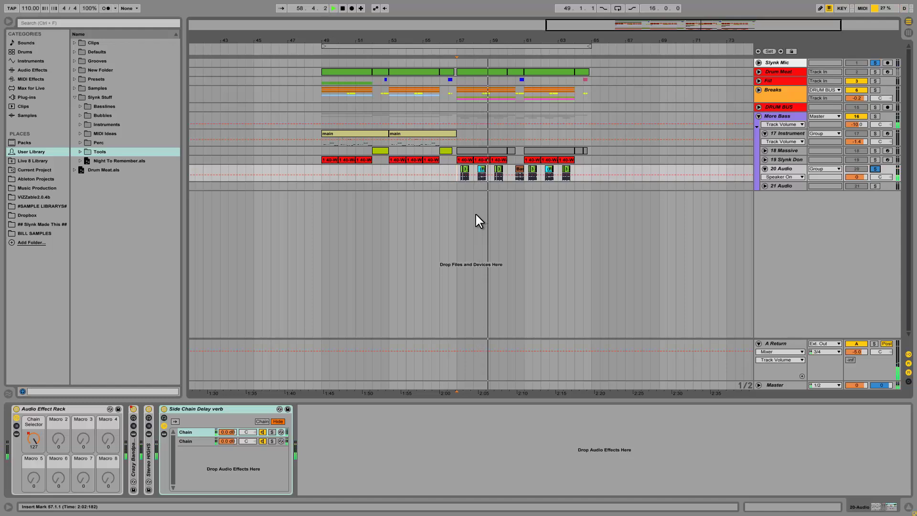
pyautogui.press('space')
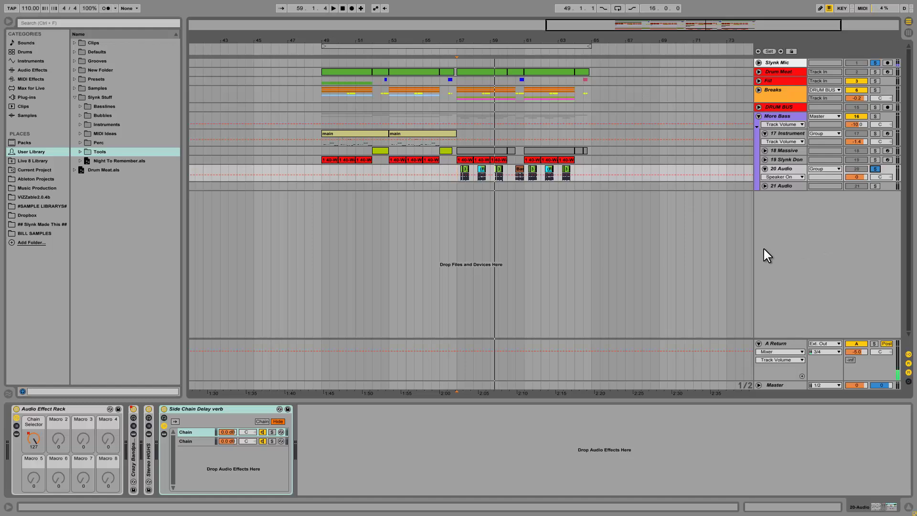
# - Delete the Side Chain Delay verb rack from the 20 Audio track
pyautogui.click(603, 221)
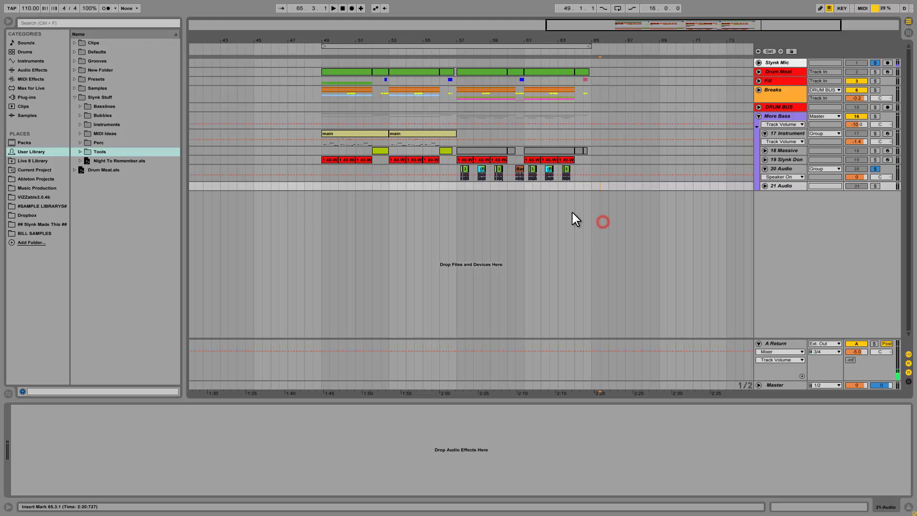
pyautogui.click(781, 169)
pyautogui.click(164, 434)
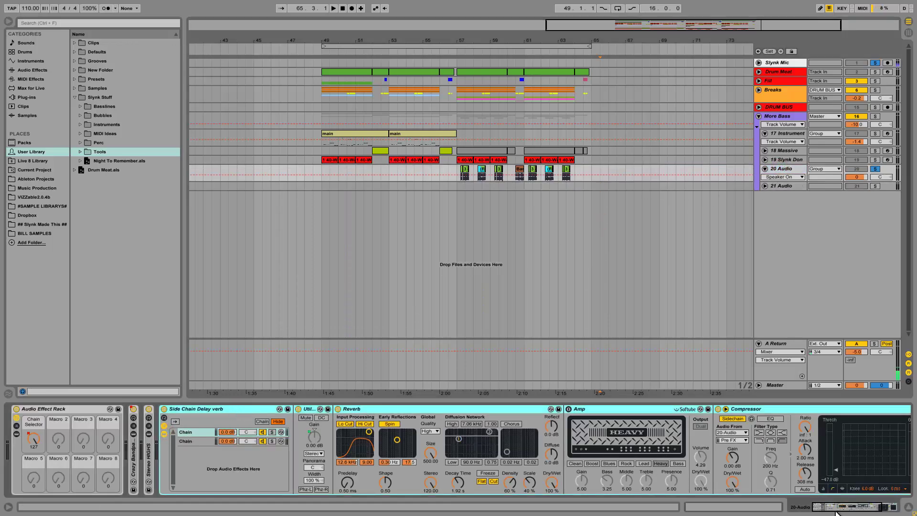
pyautogui.click(165, 434)
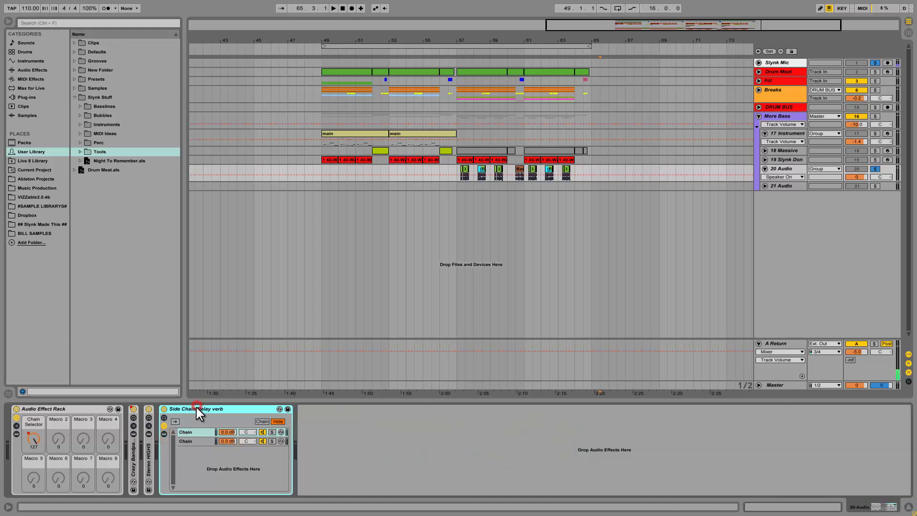
pyautogui.hotkey('ctrl', 'z')
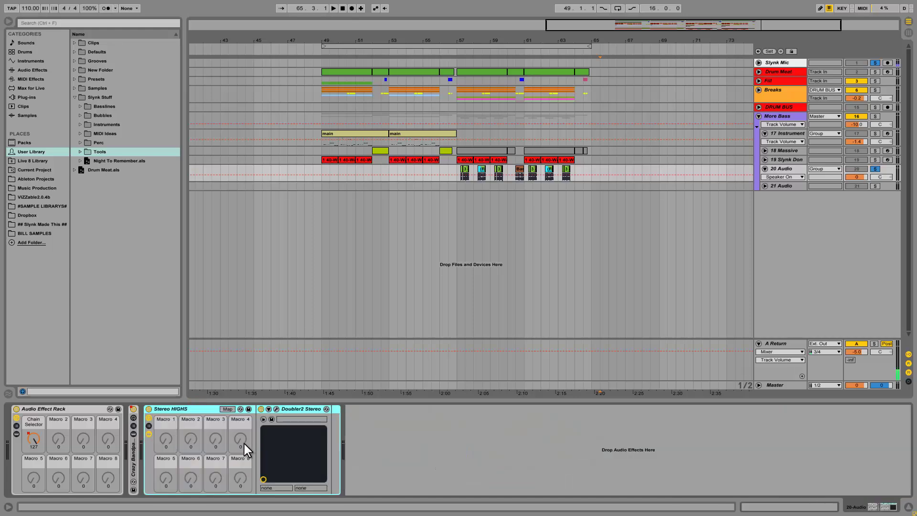
# - Collapse the Stereo HIGHS and Audio Effect Rack devices, and play the 20 Audio track from bar 57
pyautogui.doubleClick(155, 409)
pyautogui.doubleClick(44, 409)
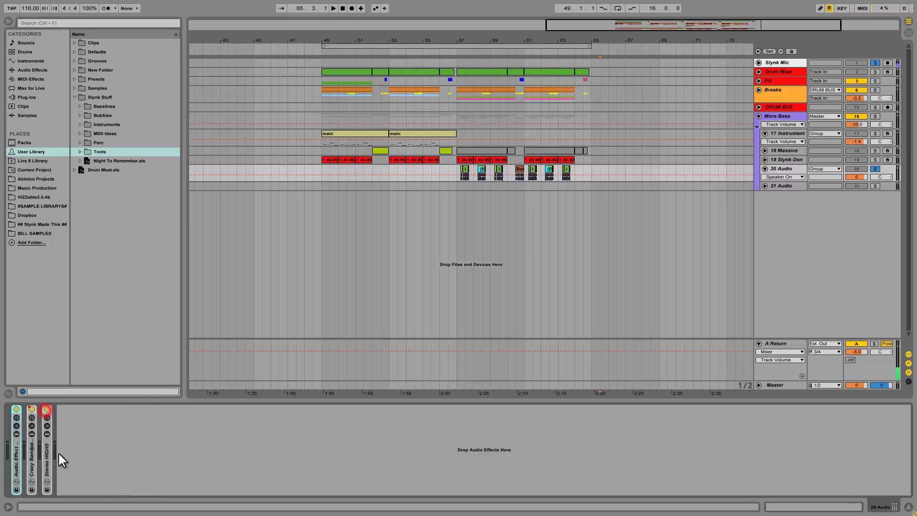
pyautogui.click(117, 445)
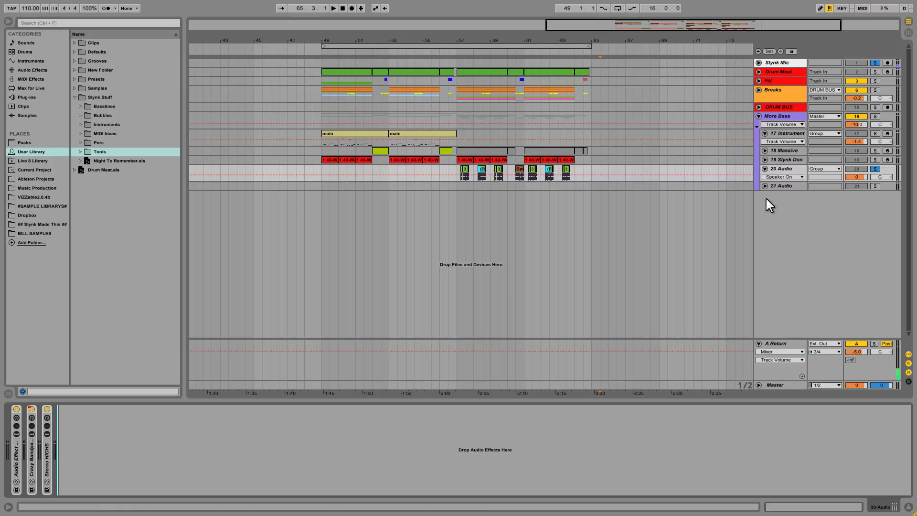
pyautogui.click(457, 168)
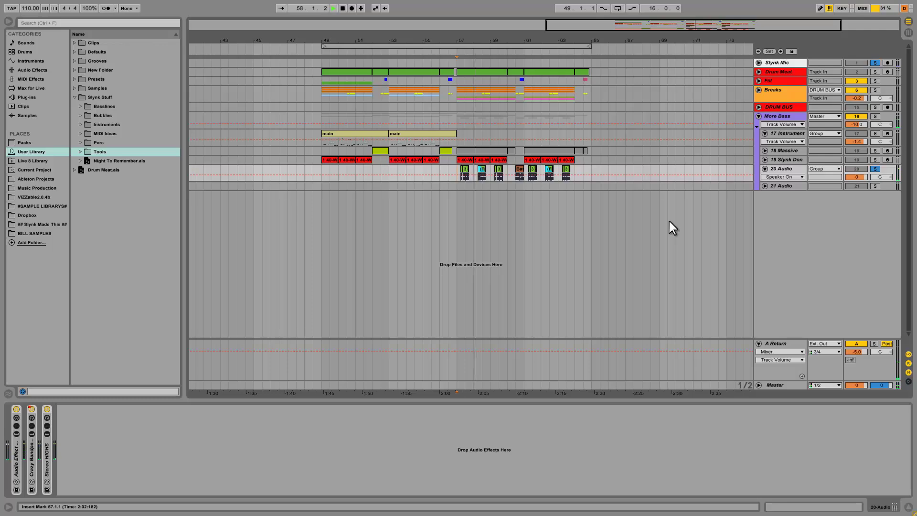
pyautogui.press('space')
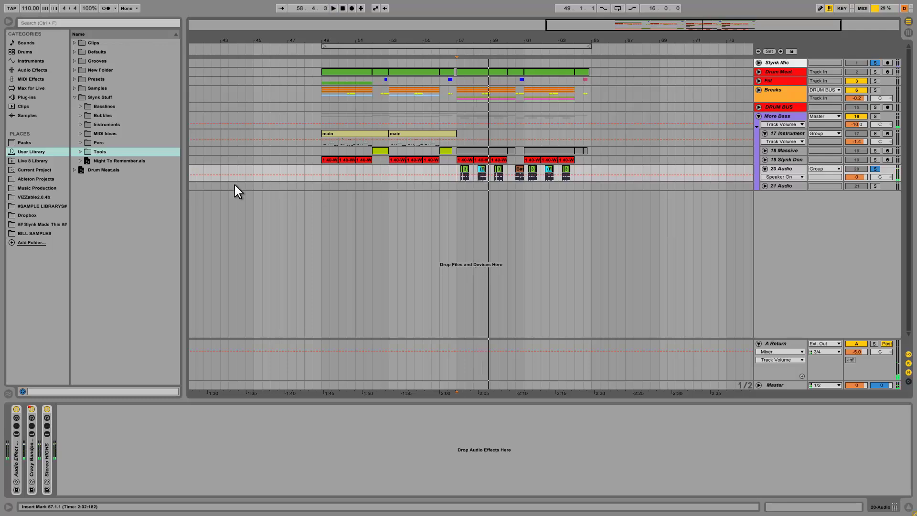
# - Add a Reverb at the end of the 20 Audio device chain, turning Hi Cut off and Lo Cut on at 4.32 kHz
pyautogui.click(32, 70)
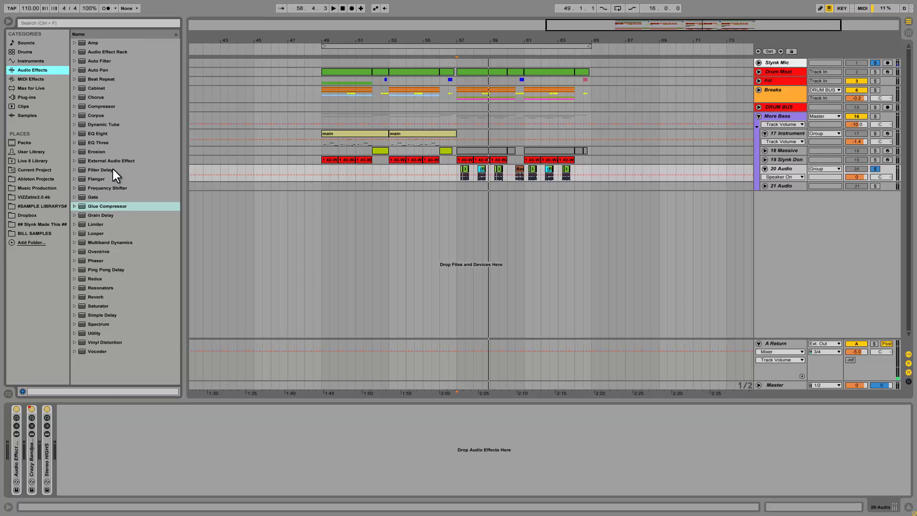
pyautogui.moveTo(90, 297); pyautogui.dragTo(196, 480)
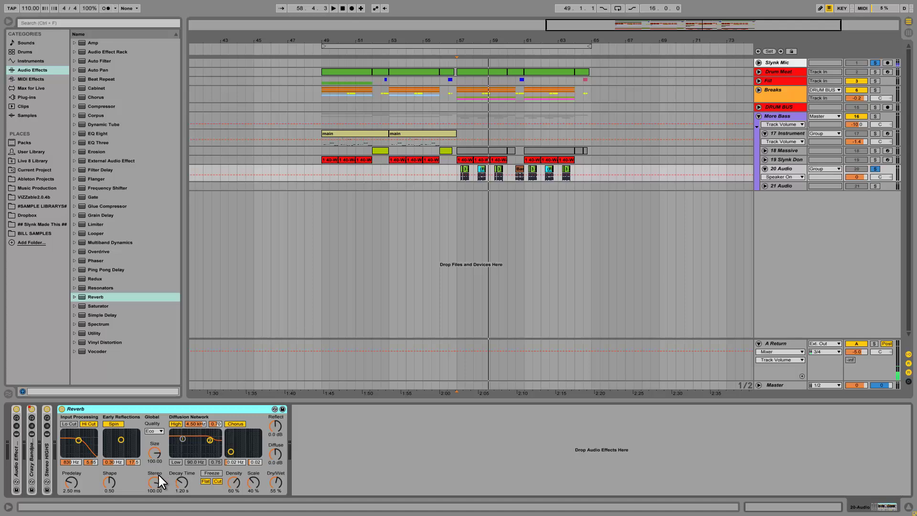
pyautogui.click(88, 424)
pyautogui.click(71, 424)
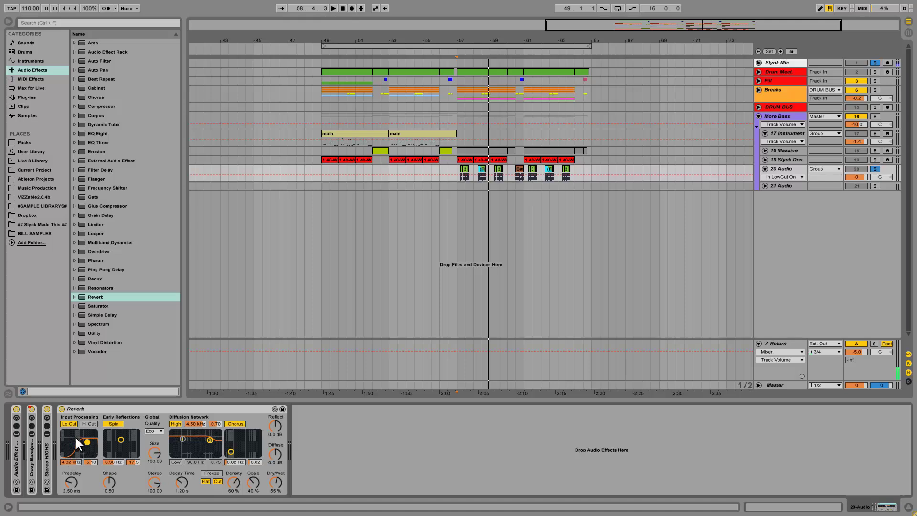
# - Set the Reverb's decay time to 6.63 s, stereo to 120, quality to High and size to 500
pyautogui.moveTo(184, 485); pyautogui.dragTo(184, 483)
pyautogui.moveTo(154, 486); pyautogui.dragTo(155, 442)
pyautogui.click(159, 432)
pyautogui.click(159, 453)
# - Turn off the Reverb's diffusion High filter and Chorus, and set dry/wet to 100 % and predelay to 0.50 ms
pyautogui.click(176, 423)
pyautogui.click(234, 424)
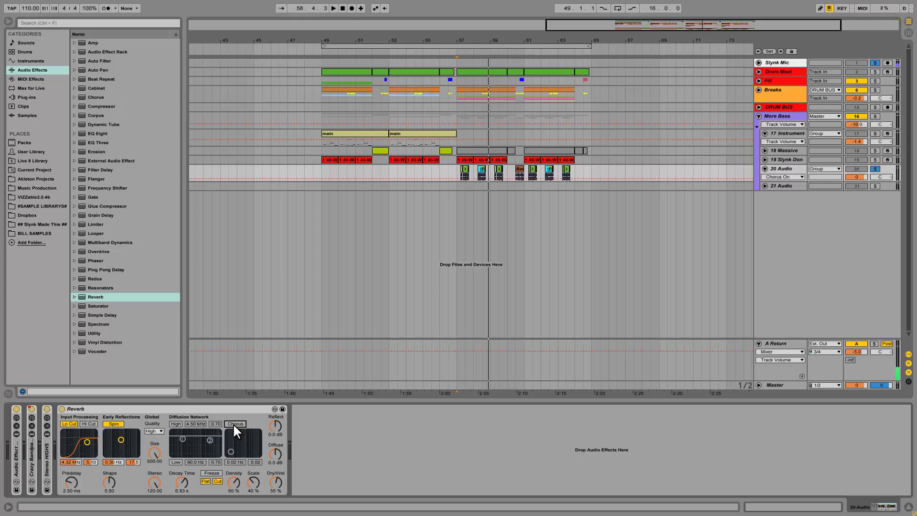
pyautogui.moveTo(278, 484); pyautogui.dragTo(277, 477)
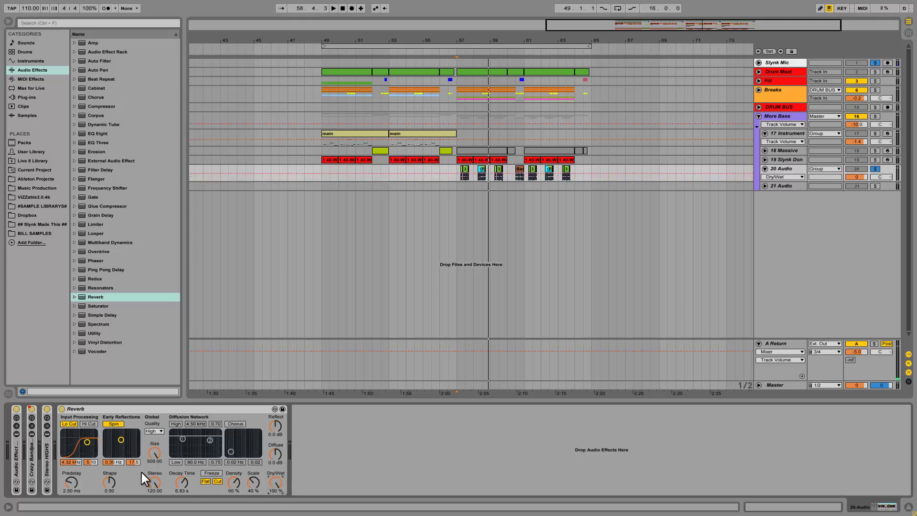
pyautogui.moveTo(72, 486); pyautogui.dragTo(72, 497)
# - Play the 20 Audio clip after bar 57 to hear the fully wet reverb
pyautogui.click(140, 410)
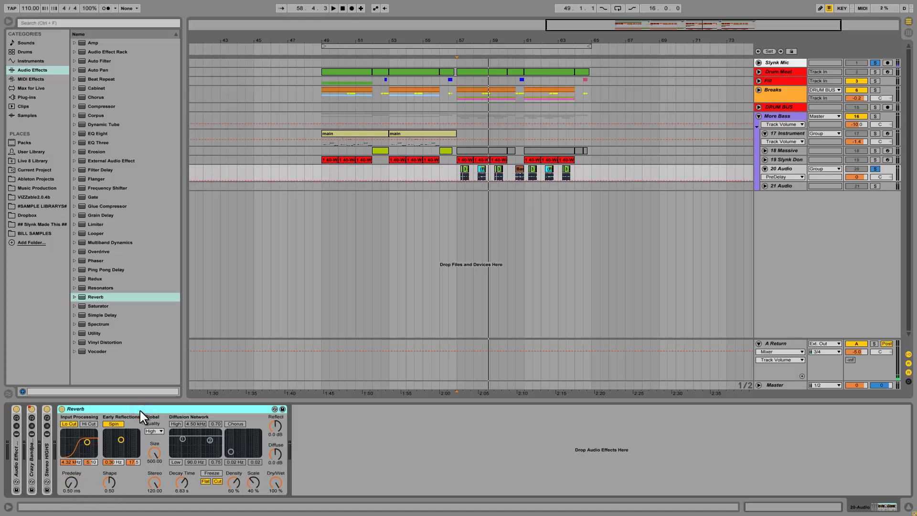
pyautogui.click(461, 171)
pyautogui.press('space')
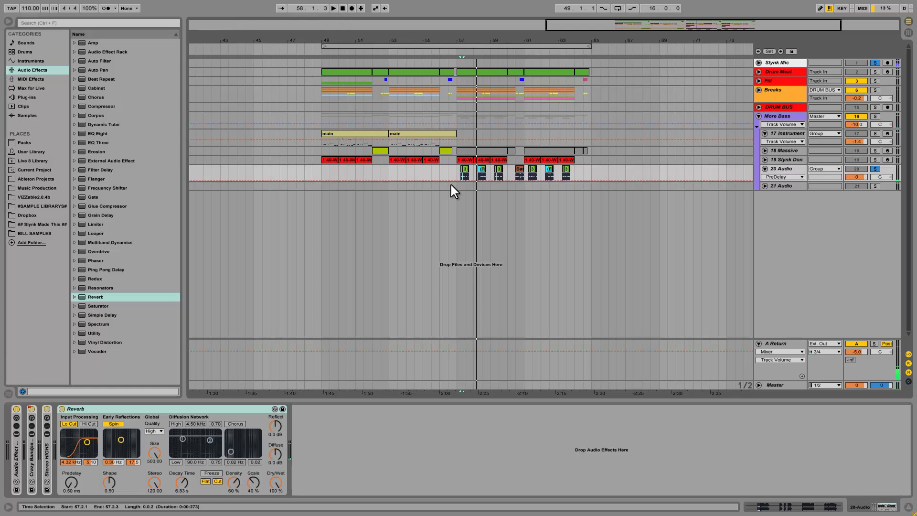
# - Group the Reverb into an Audio Effect Rack and create a second, empty chain in its chain list
pyautogui.click(102, 410)
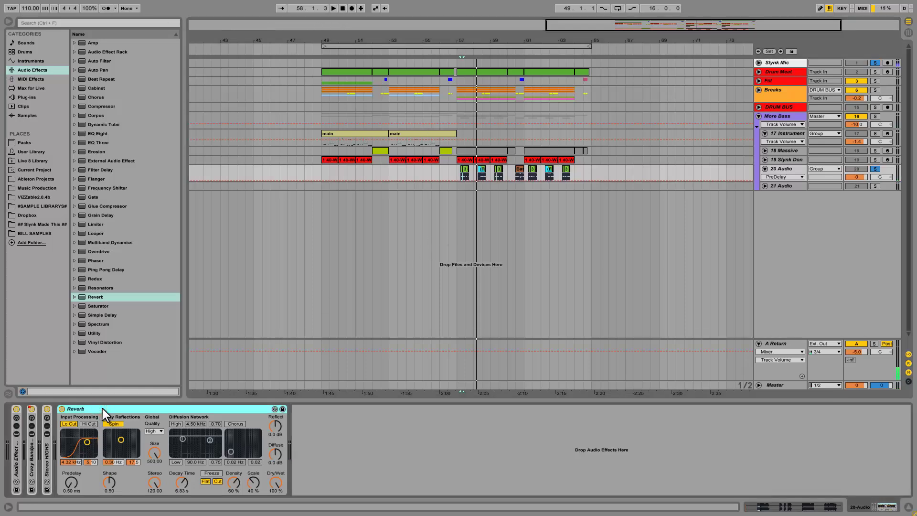
pyautogui.hotkey('ctrl', 'g')
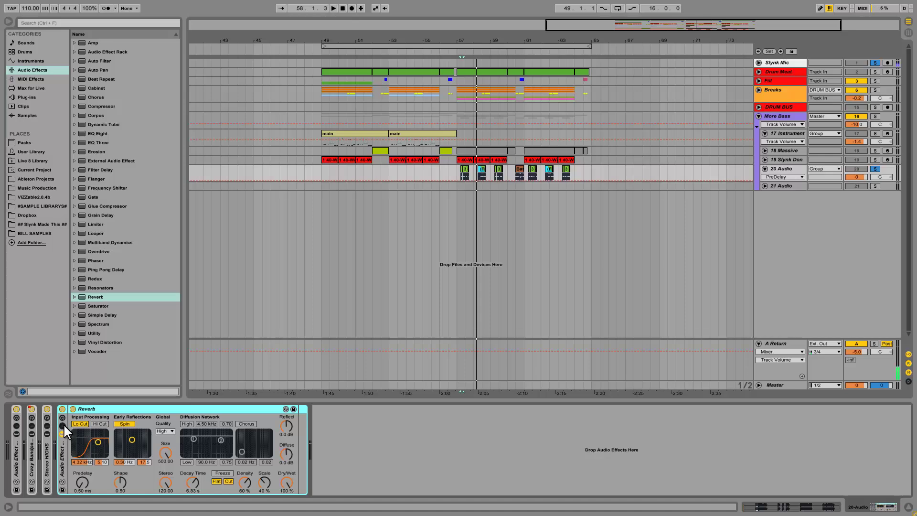
pyautogui.click(63, 425)
pyautogui.click(102, 451)
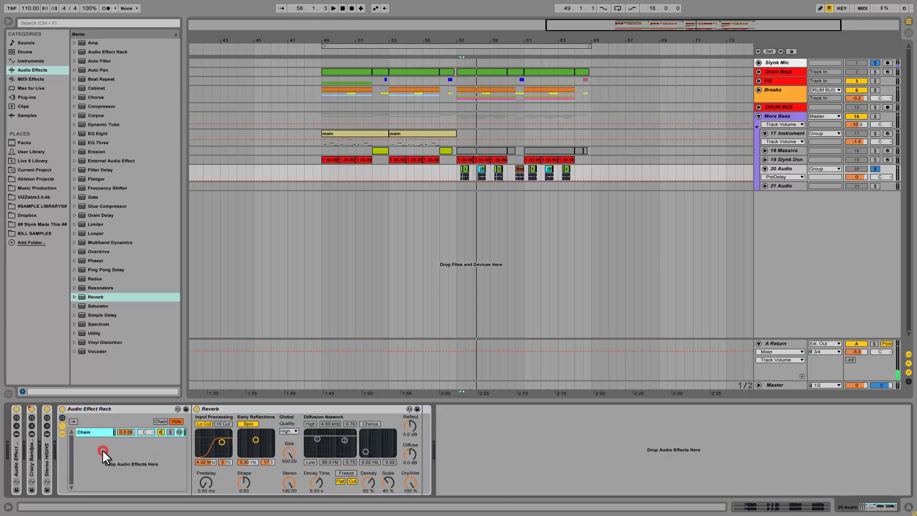
pyautogui.rightClick(101, 449)
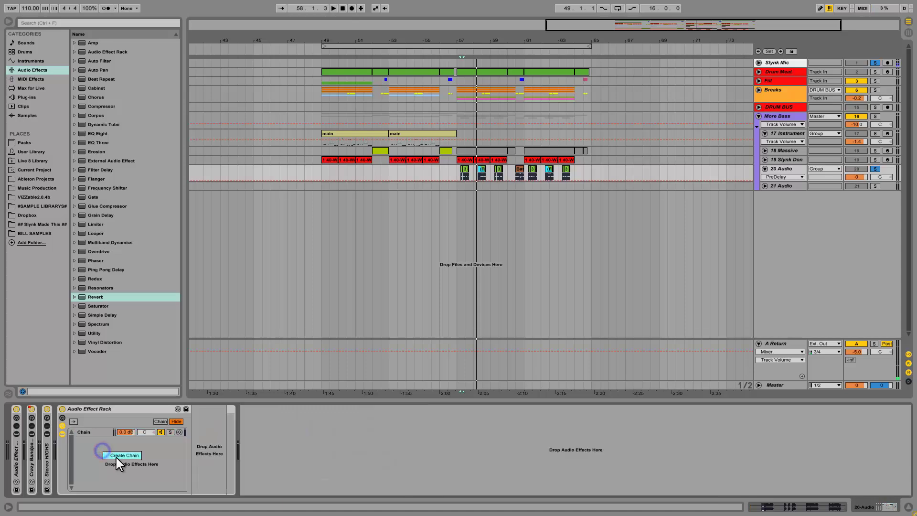
pyautogui.click(116, 457)
# - Rename the empty chain as Dry and the chain holding the reverb effect as Reverb
pyautogui.rightClick(92, 443)
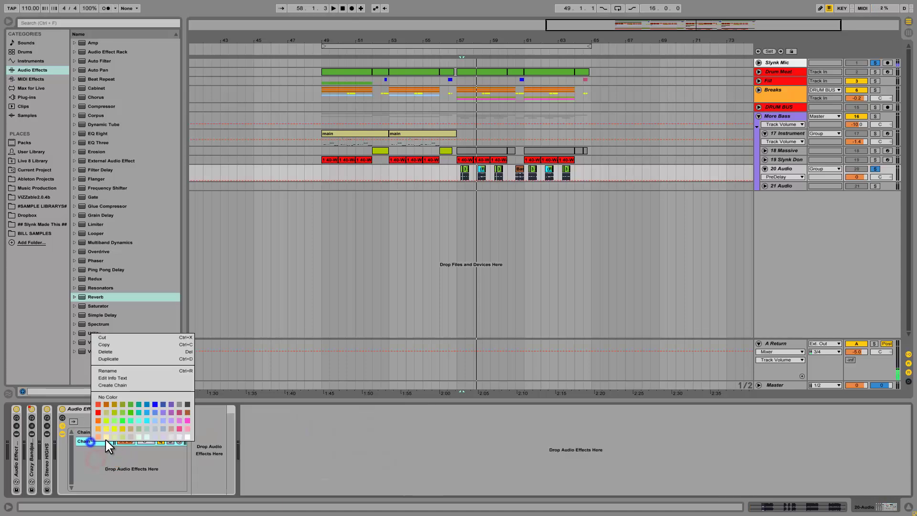
pyautogui.click(119, 371)
pyautogui.write('Dry')
pyautogui.press('Return')
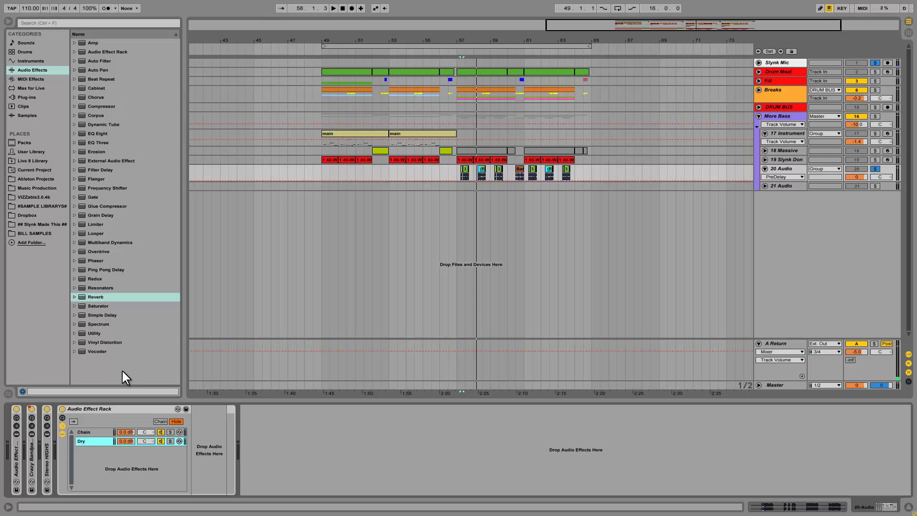
pyautogui.click(91, 433)
pyautogui.rightClick(91, 432)
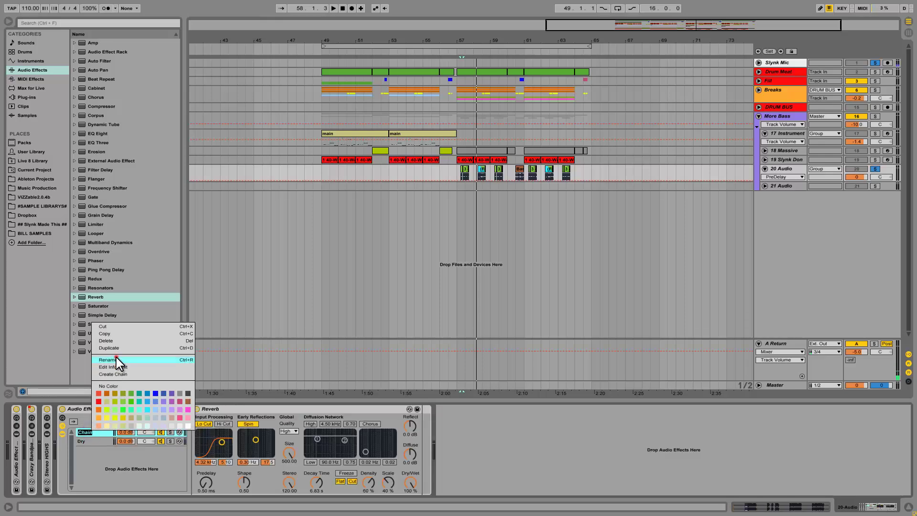
pyautogui.click(116, 359)
pyautogui.write('Reverb')
pyautogui.press('Return')
pyautogui.click(105, 432)
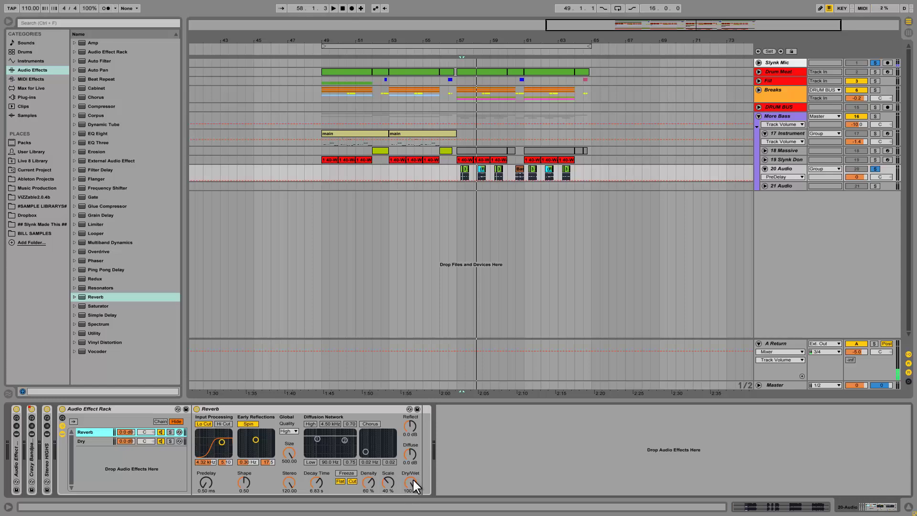
# - Inspect the Dry chain, play the 20 Audio track to hear both chains together, and return to the Reverb chain
pyautogui.click(111, 443)
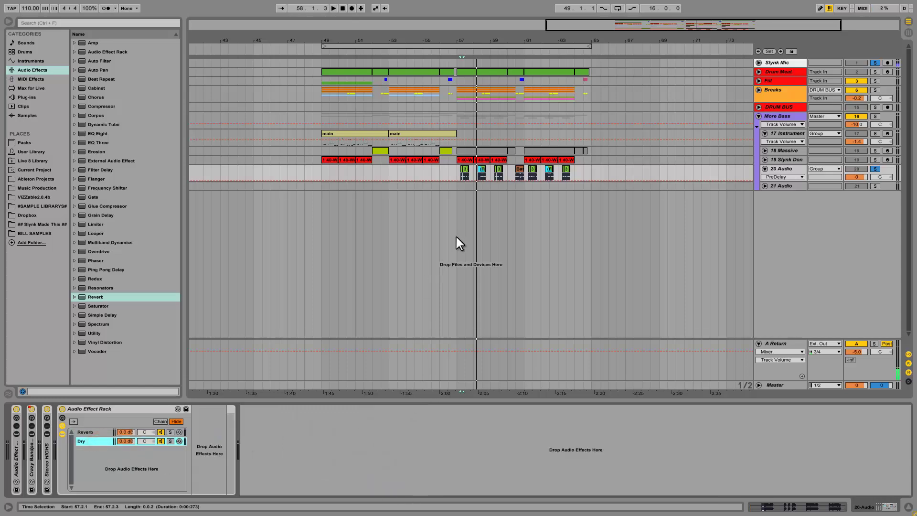
pyautogui.press('space')
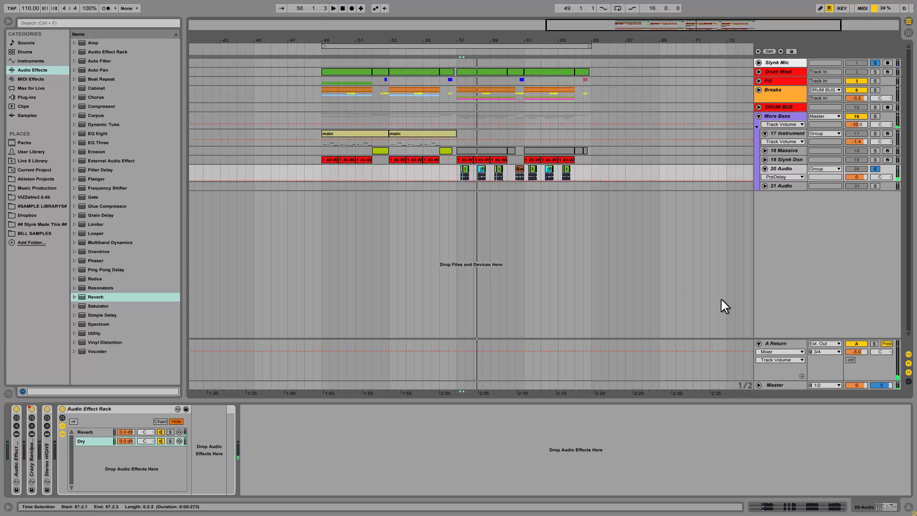
pyautogui.click(76, 432)
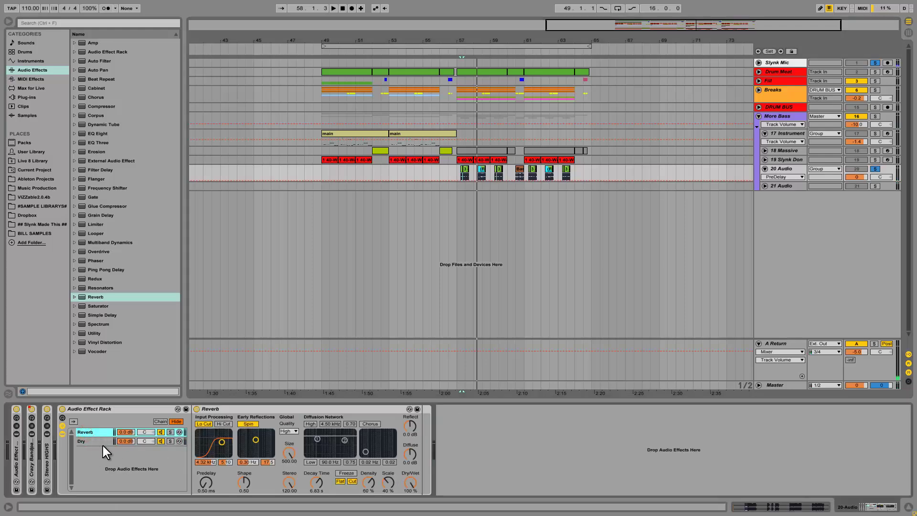
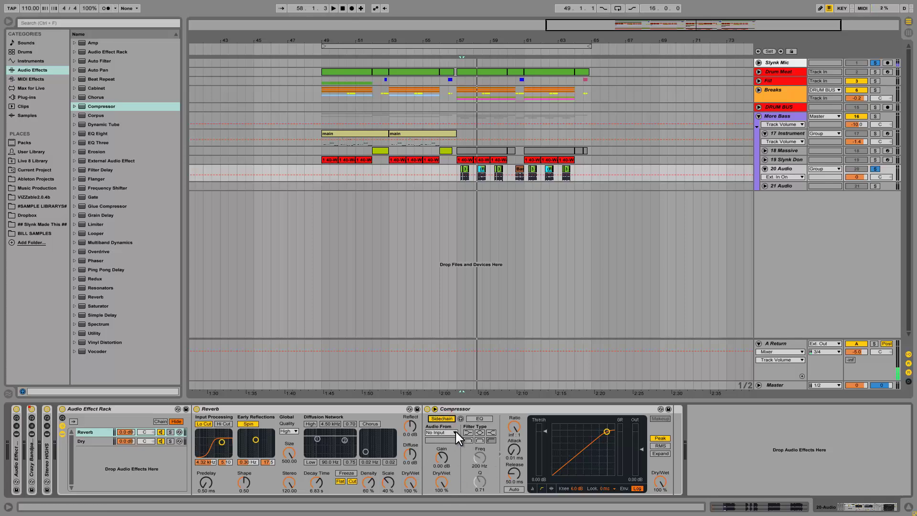
# - Set the sidechain source of the Compressor in the Reverb chain to the 20-Audio track
pyautogui.click(455, 432)
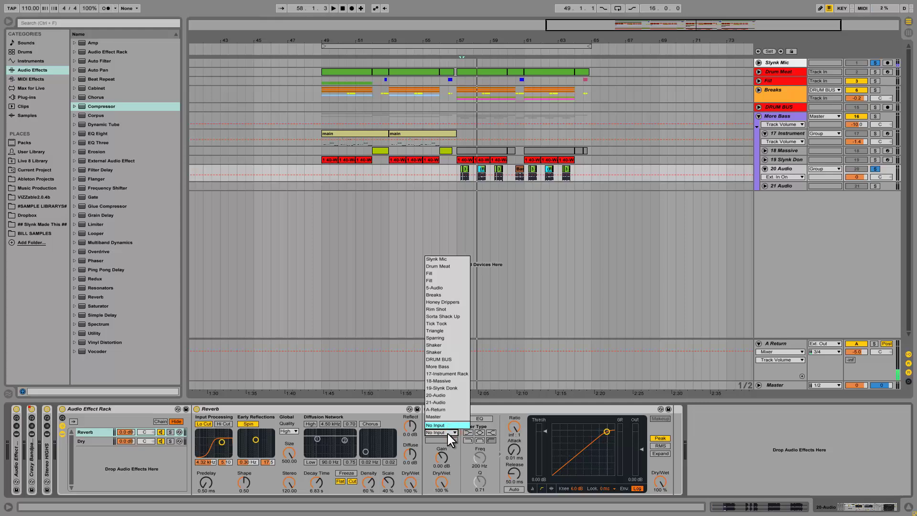
pyautogui.click(446, 397)
pyautogui.click(786, 170)
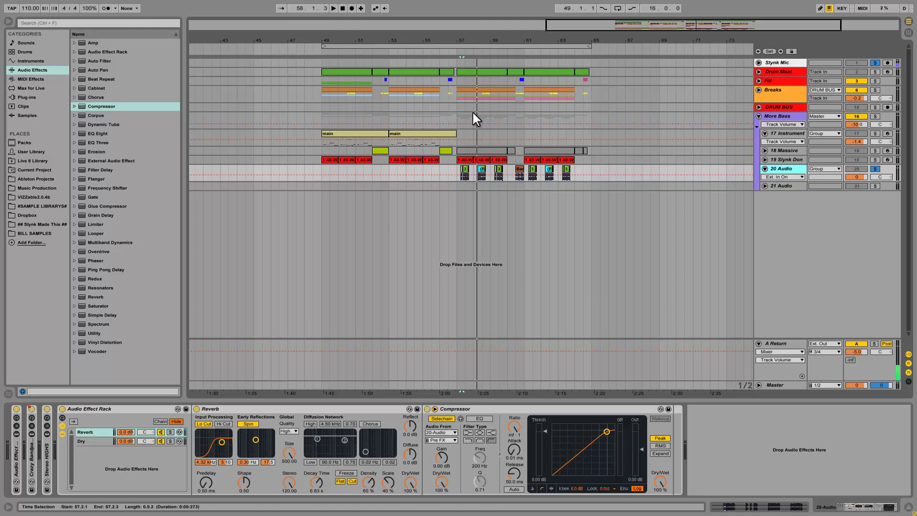
pyautogui.moveTo(472, 37); pyautogui.dragTo(465, 172)
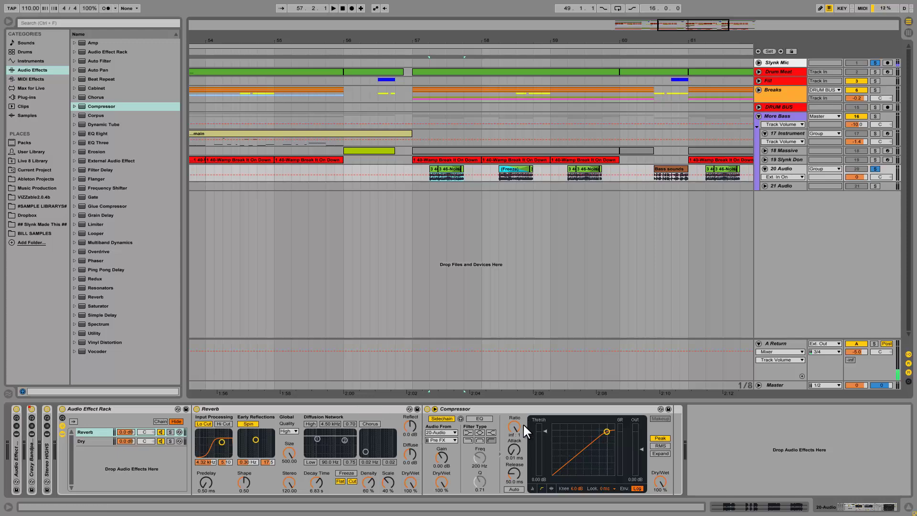
# - Select the gap between the first two 20 Audio clips after bar 57 and set the Compressor's release to 266 ms
pyautogui.click(275, 409)
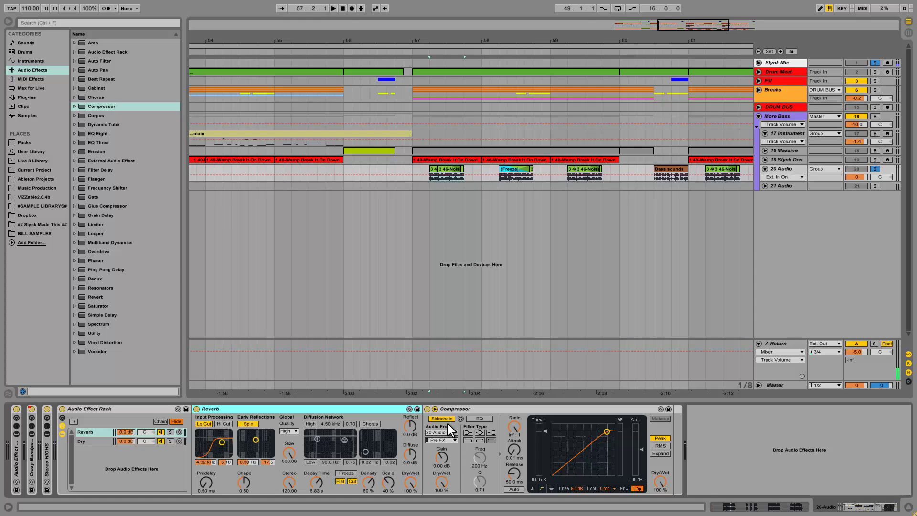
pyautogui.moveTo(463, 180); pyautogui.dragTo(500, 176)
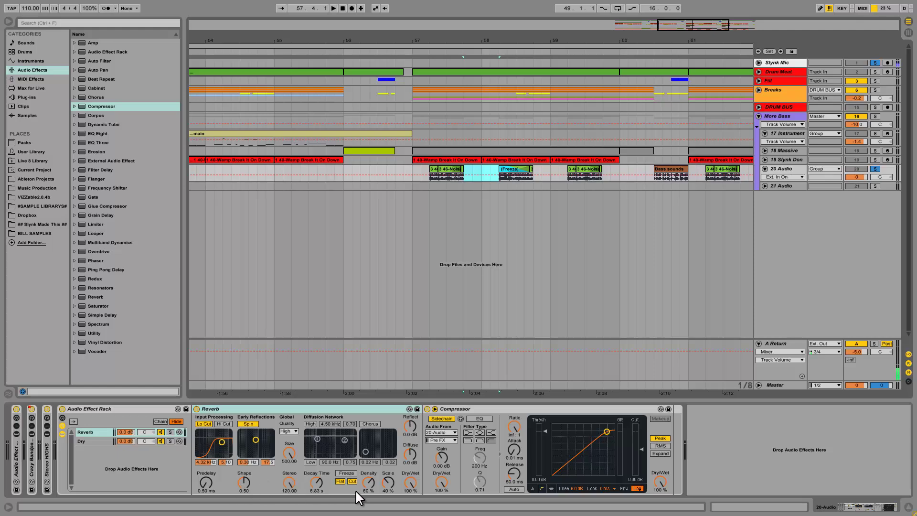
pyautogui.moveTo(514, 474); pyautogui.dragTo(513, 476)
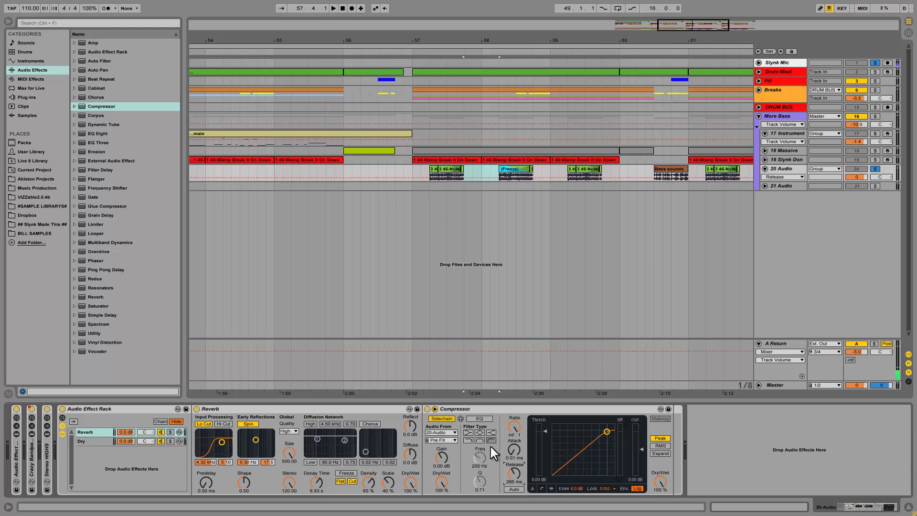
# - While auditioning from bar 57, lower the Compressor's threshold to -34.2 dB and set its knee to 0.0 dB
pyautogui.click(414, 170)
pyautogui.press('space')
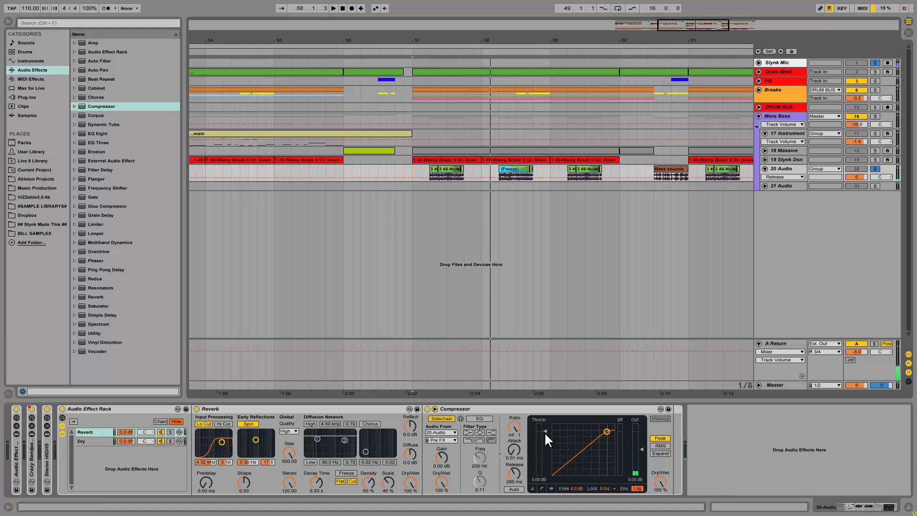
pyautogui.moveTo(546, 431); pyautogui.dragTo(545, 464)
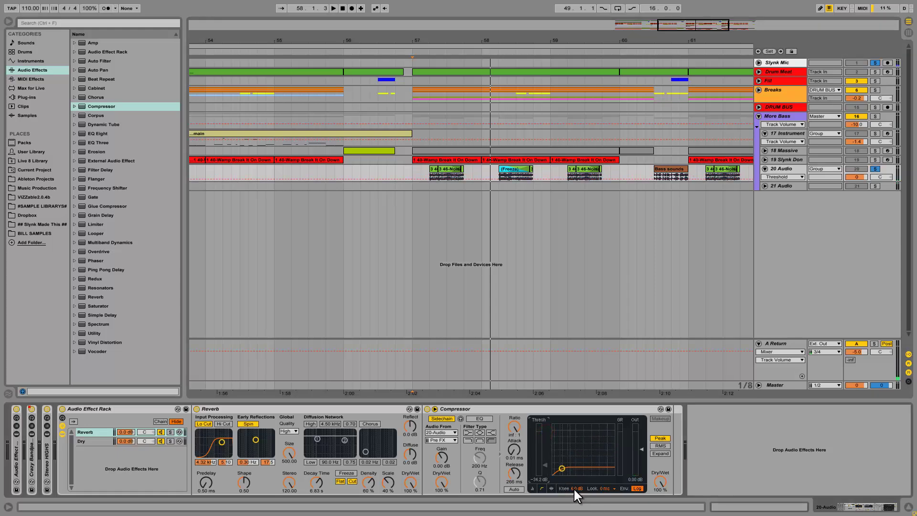
pyautogui.moveTo(575, 489); pyautogui.dragTo(575, 497)
# - Play the 20 Audio track from bar 57 to hear the sidechained reverb between the clips
pyautogui.click(411, 177)
pyautogui.press('space')
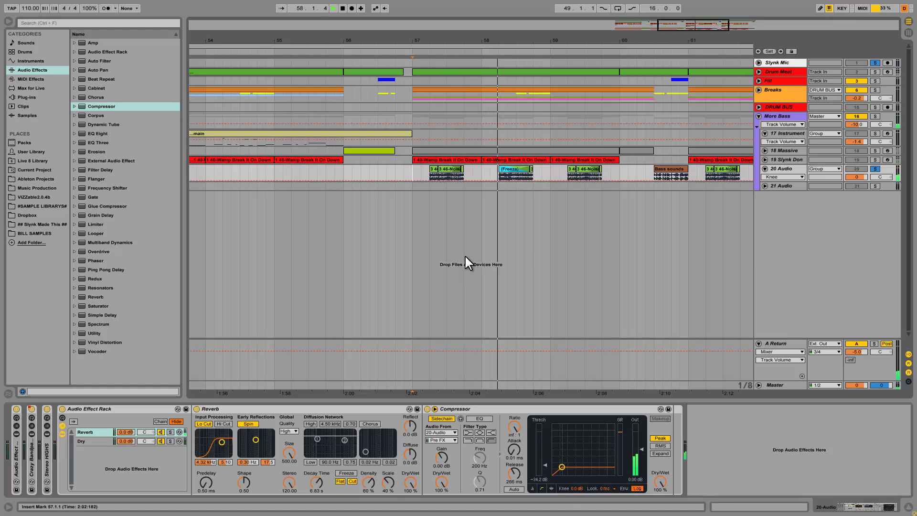
pyautogui.press('space')
# - Select the first clip group after bar 57 and increase the 20 Audio track's height to enlarge its waveforms
pyautogui.moveTo(429, 177); pyautogui.dragTo(463, 179)
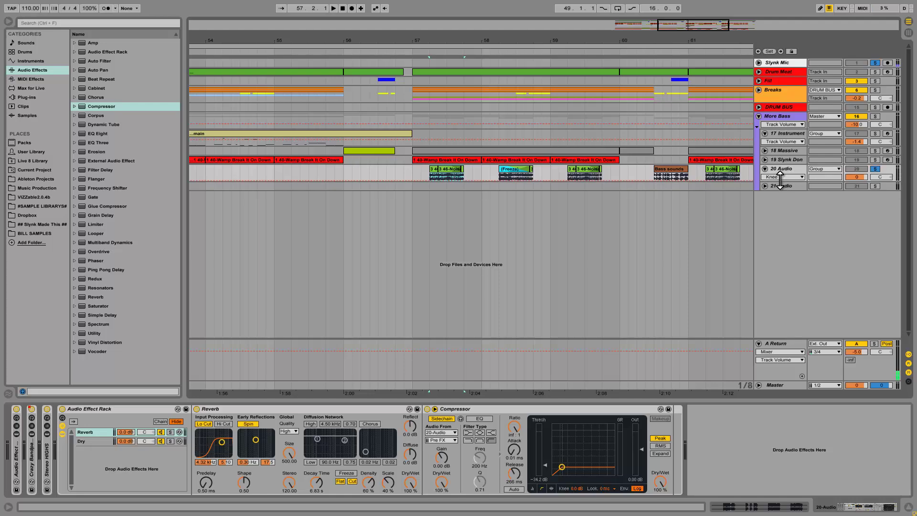
pyautogui.moveTo(780, 181); pyautogui.dragTo(774, 221)
pyautogui.moveTo(655, 45); pyautogui.dragTo(655, 37)
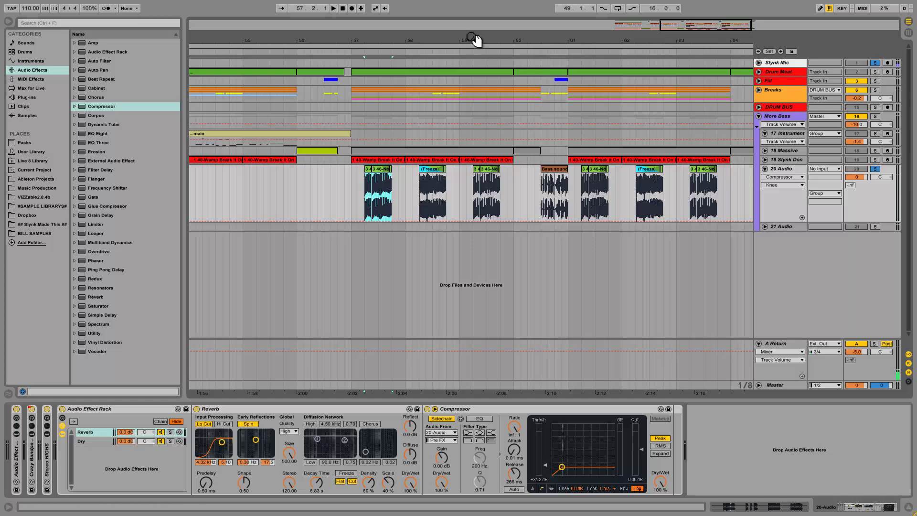
pyautogui.moveTo(475, 38); pyautogui.dragTo(473, 36)
# - Check the 17 Instrument track's devices, return to the 20 Audio track's rack and collapse its Compressor
pyautogui.click(310, 133)
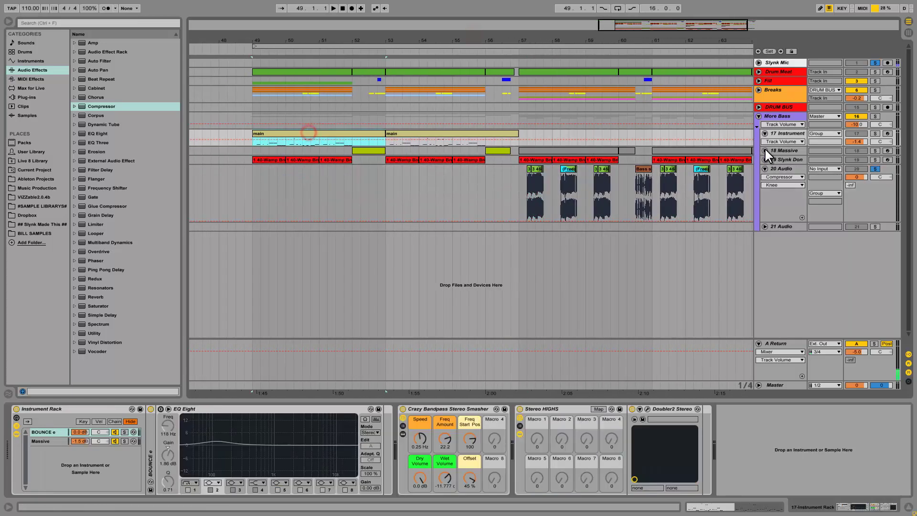
pyautogui.click(783, 168)
pyautogui.click(760, 452)
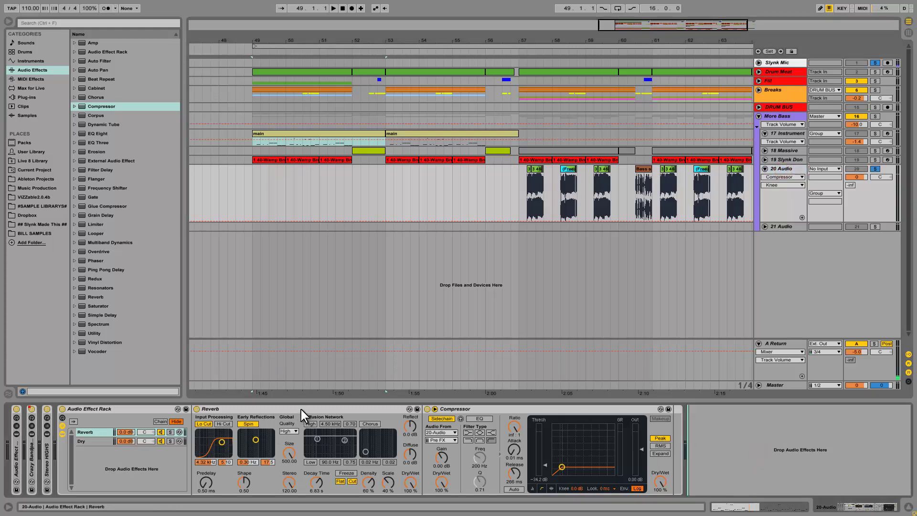
pyautogui.doubleClick(453, 409)
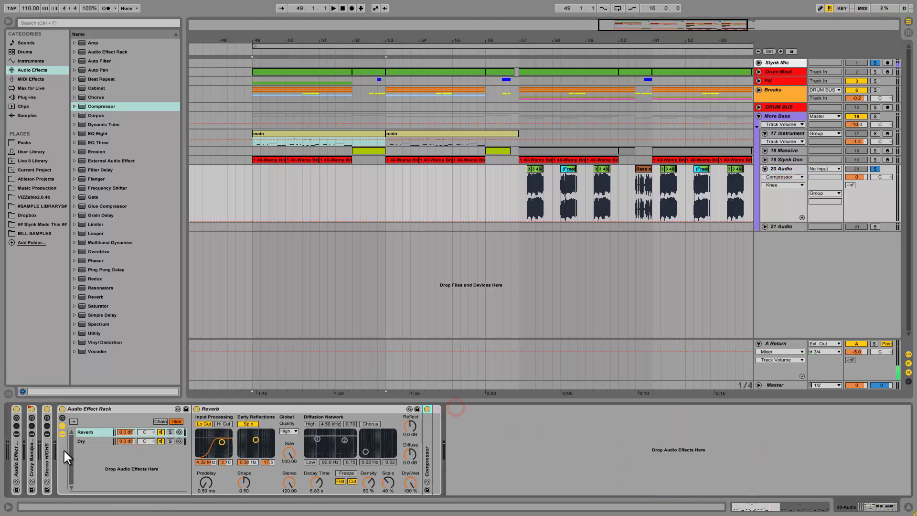
# - Rename the Audio Effect Rack on the 20 Audio track as Slynk's Cool Sidechain Reverb
pyautogui.rightClick(99, 411)
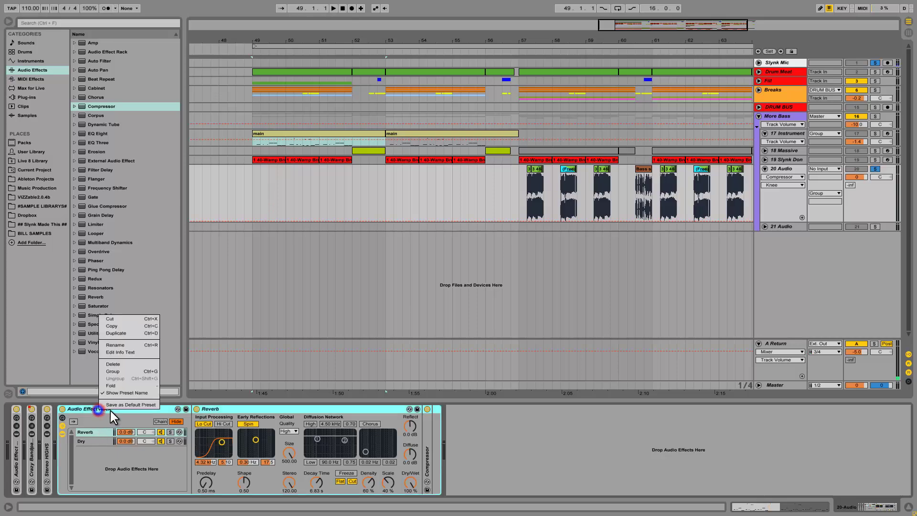
pyautogui.click(136, 345)
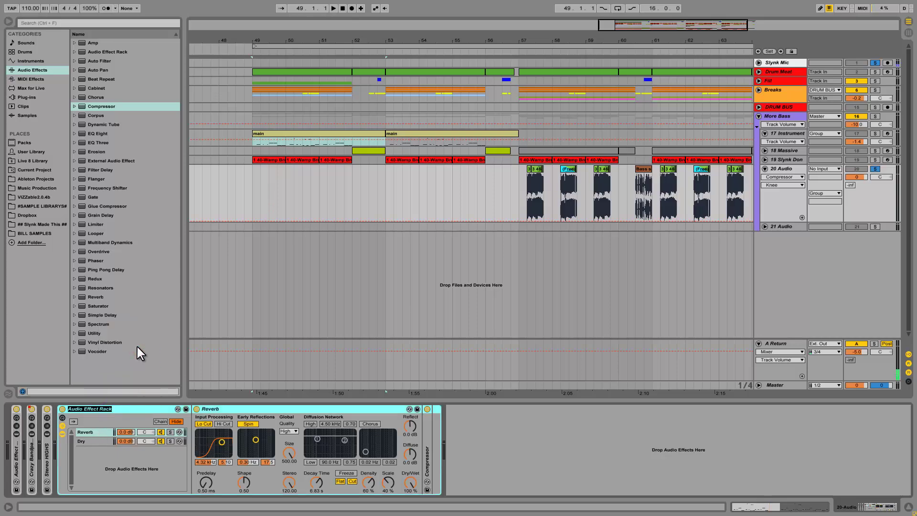
pyautogui.write("Slynk's Cool Sidechain Reverb")
pyautogui.press('Return')
# - Browse the Slynk Stuff subfolders in the User Library and expand the Tools folder
pyautogui.click(28, 152)
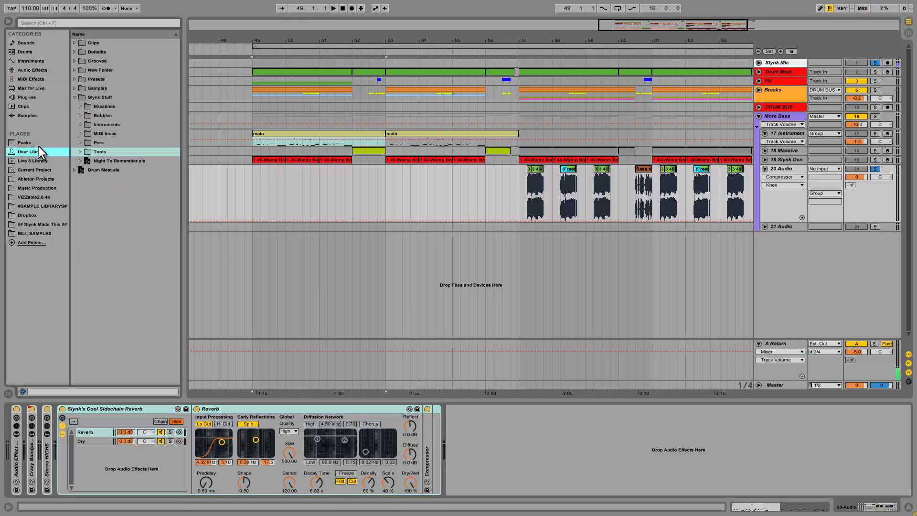
pyautogui.click(103, 97)
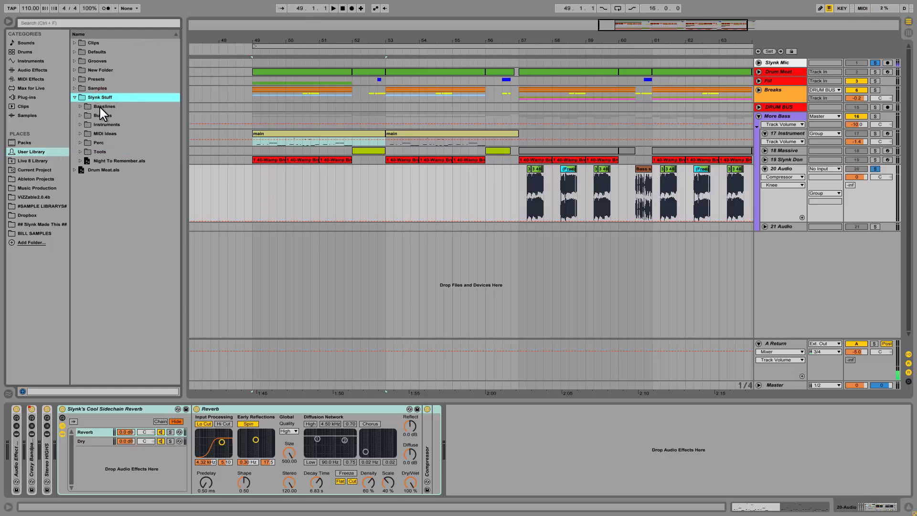
pyautogui.rightClick(109, 211)
pyautogui.click(90, 202)
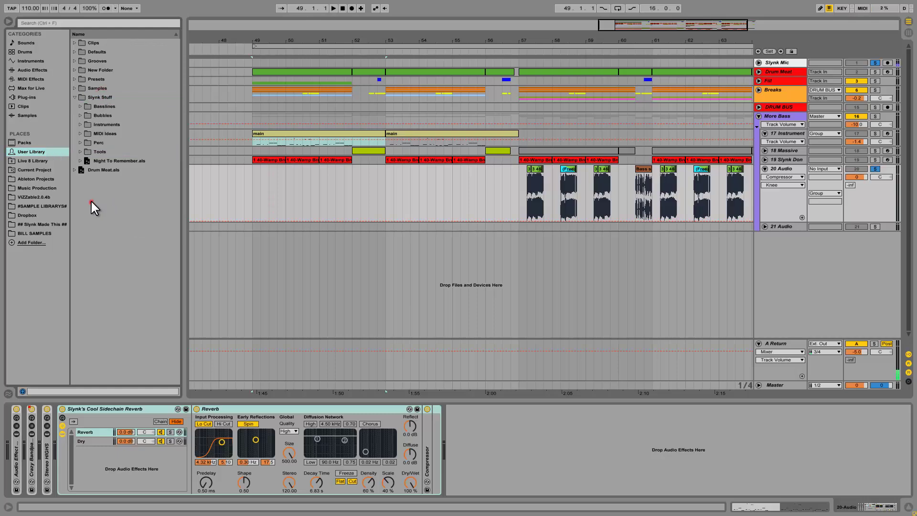
pyautogui.click(79, 143)
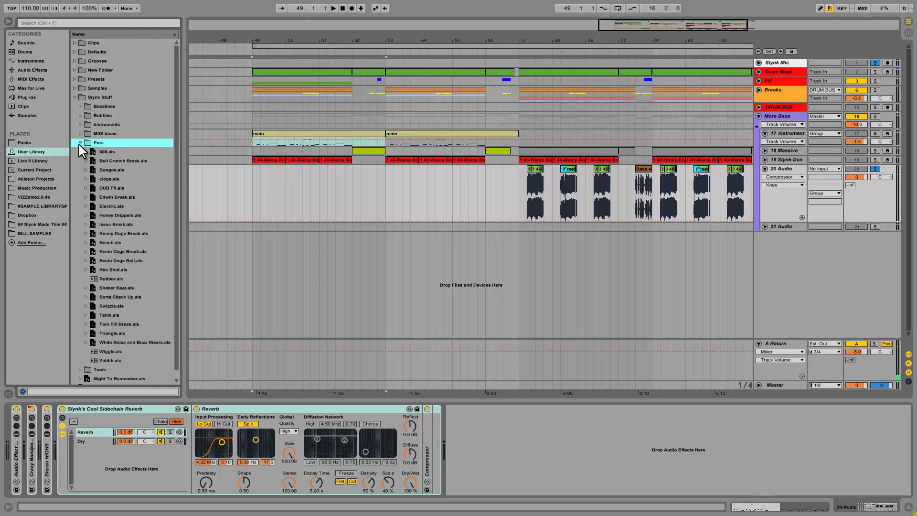
pyautogui.click(79, 142)
pyautogui.click(80, 125)
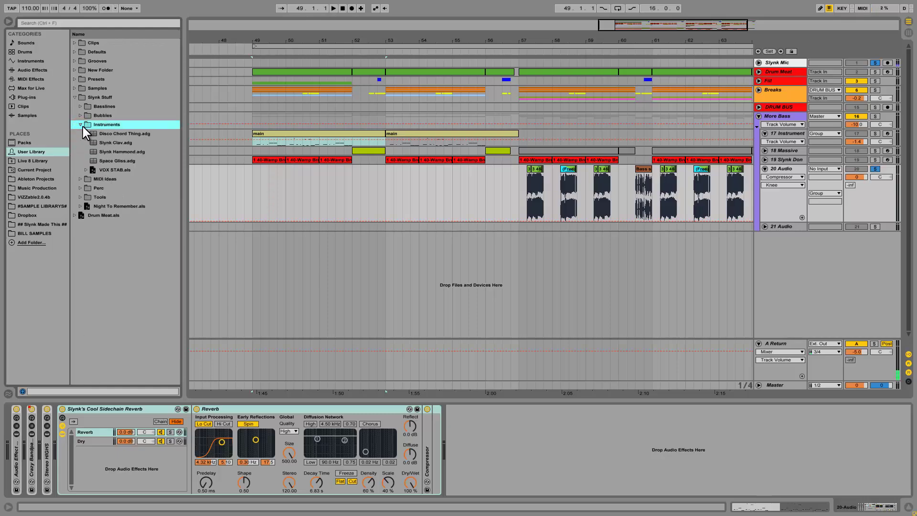
pyautogui.click(81, 125)
pyautogui.click(78, 105)
pyautogui.click(79, 105)
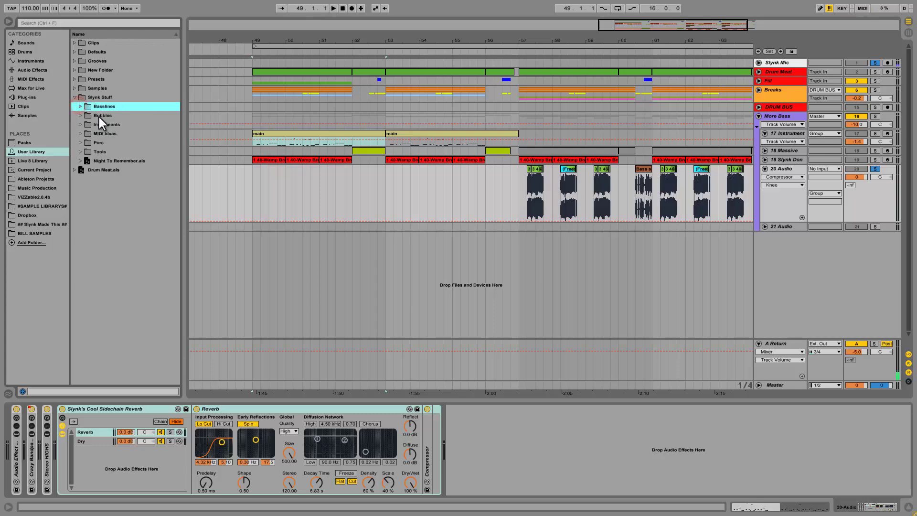
pyautogui.click(79, 152)
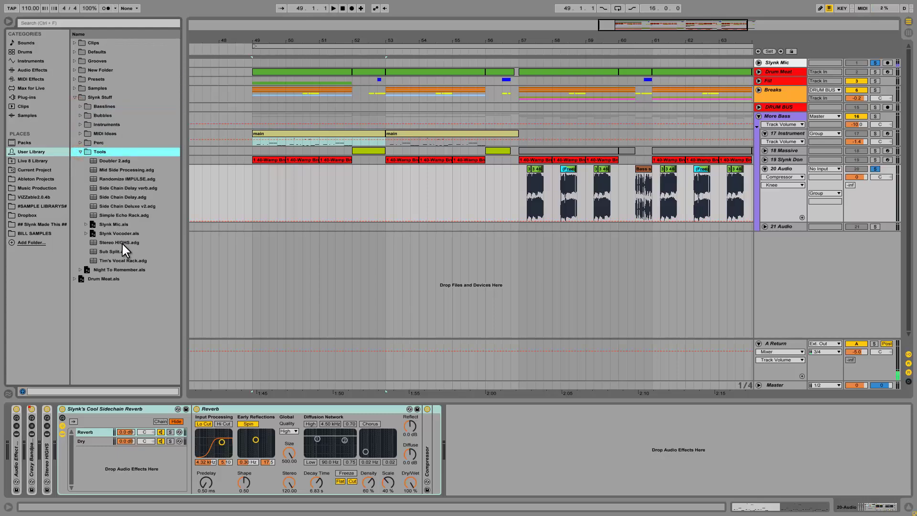
# - Save the sidechain reverb rack as the preset Slynk's Cool Sidechain Reverb.adg in the Tools folder and widen the browser
pyautogui.click(105, 410)
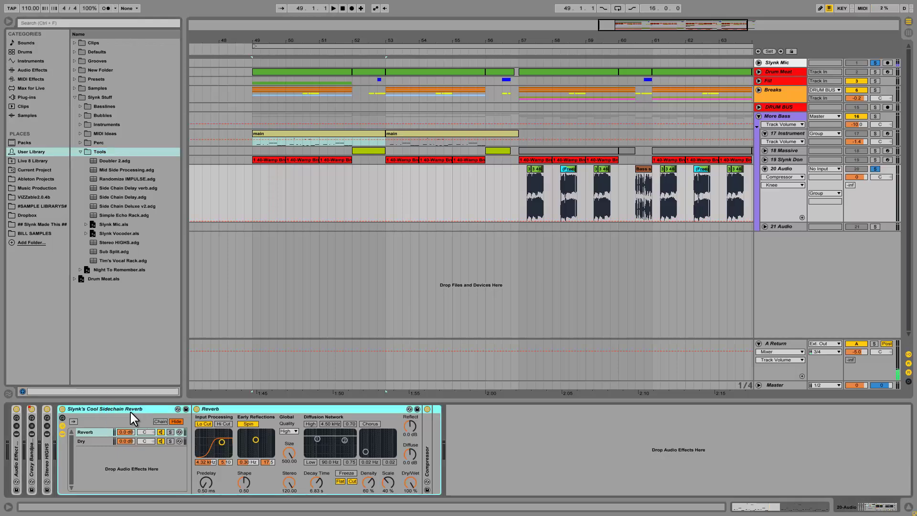
pyautogui.moveTo(129, 410); pyautogui.dragTo(136, 205)
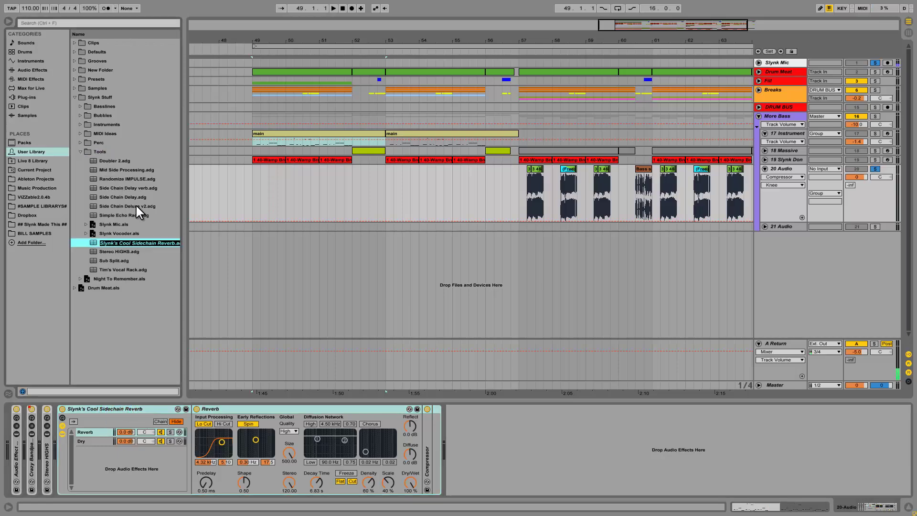
pyautogui.press('Return')
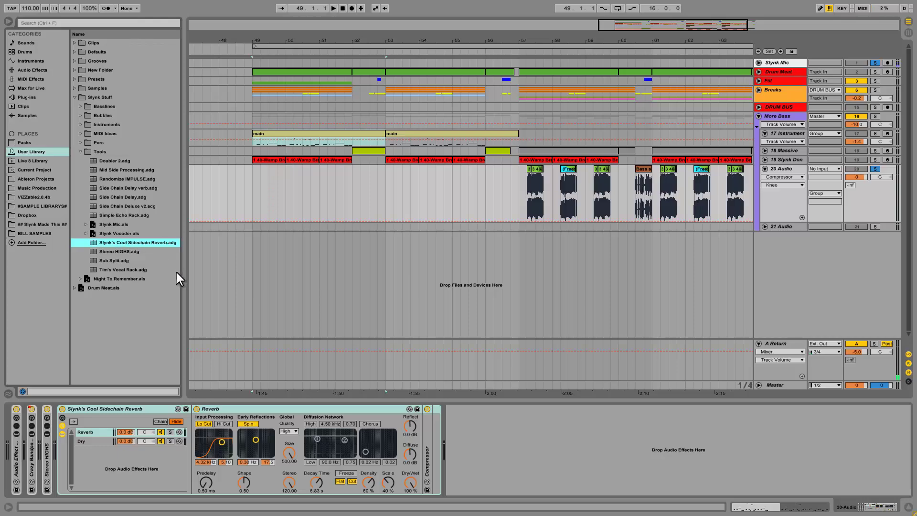
pyautogui.moveTo(186, 243); pyautogui.dragTo(204, 244)
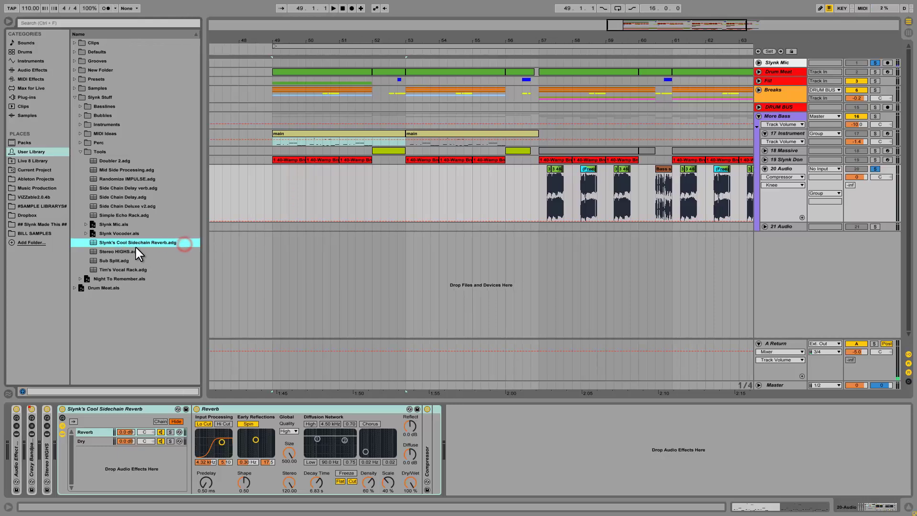
# - Load the saved Slynk's Cool Sidechain Reverb preset after the existing rack on 20 Audio, and delete that second copy
pyautogui.click(134, 244)
pyautogui.moveTo(133, 243); pyautogui.dragTo(550, 468)
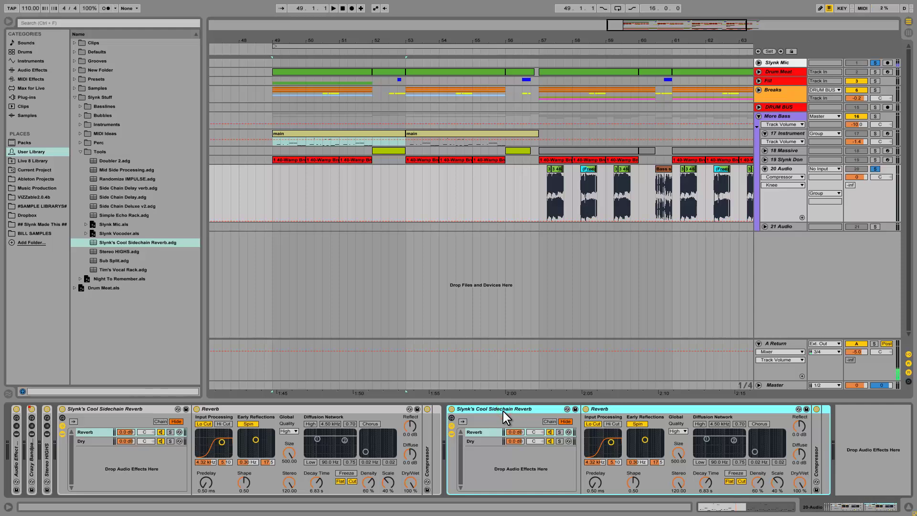
pyautogui.press('Delete')
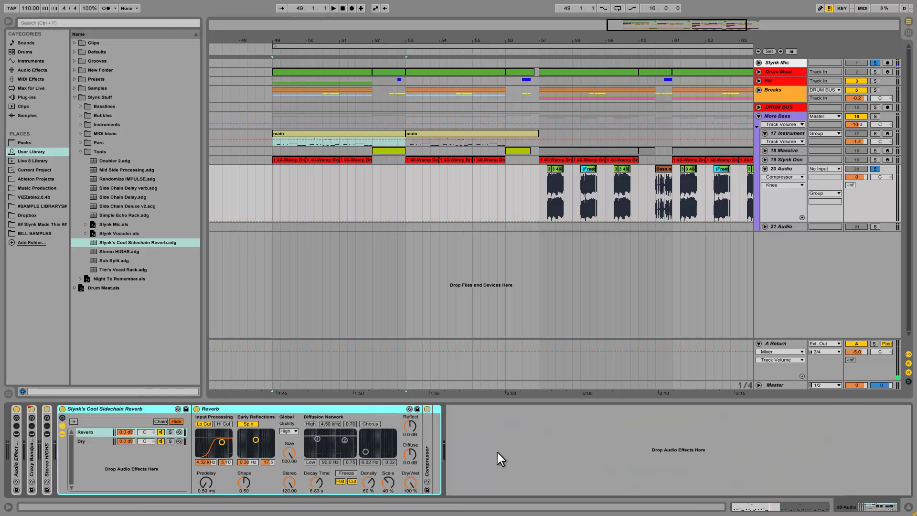
# - Move the Slynk's Cool Sidechain Reverb.adg preset from the Tools folder to the trash
pyautogui.click(137, 243)
pyautogui.press('Delete')
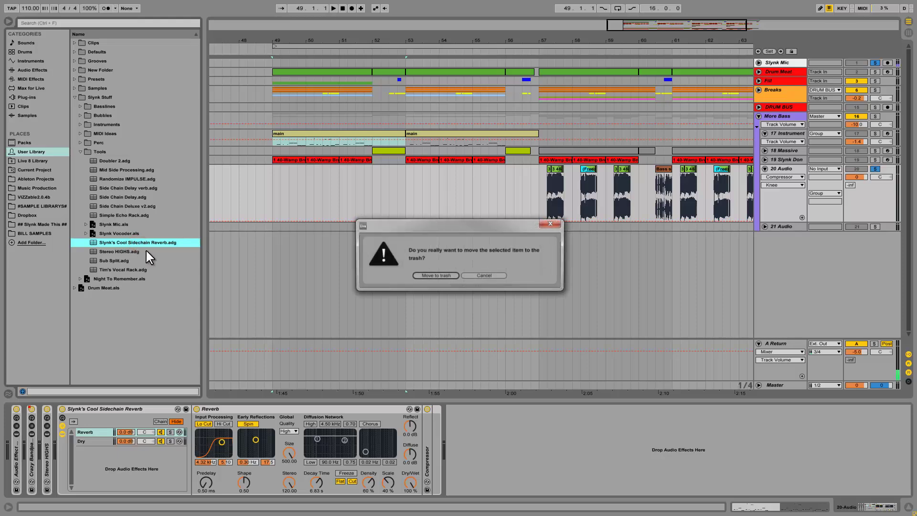
pyautogui.click(425, 276)
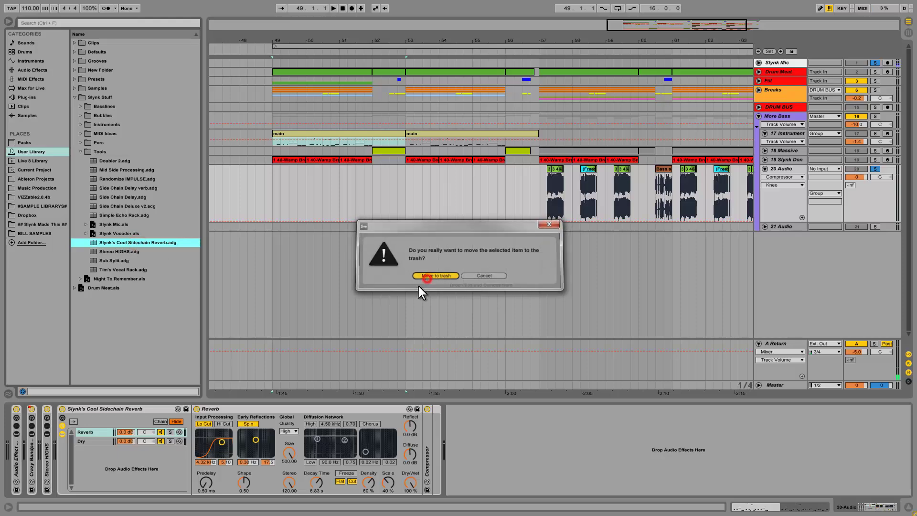
# - Collapse the Reverb, expand the Compressor, and save the rack as the preset Slynk's Cool Sidechain Reverb.adg in the Tools folder
pyautogui.doubleClick(296, 412)
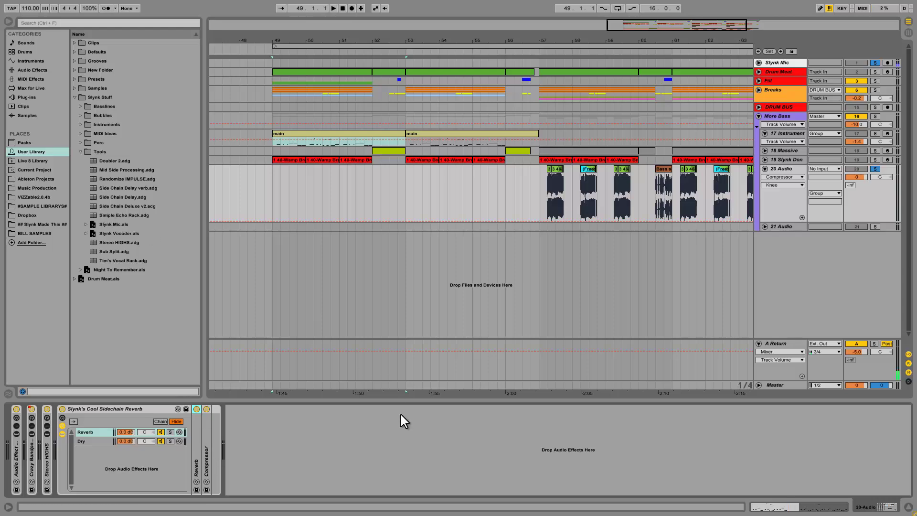
pyautogui.doubleClick(207, 443)
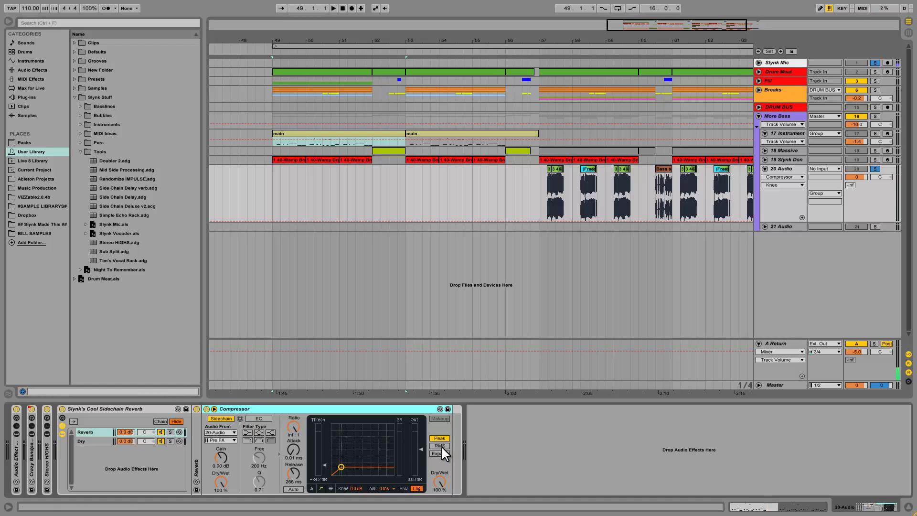
pyautogui.moveTo(125, 409); pyautogui.dragTo(101, 156)
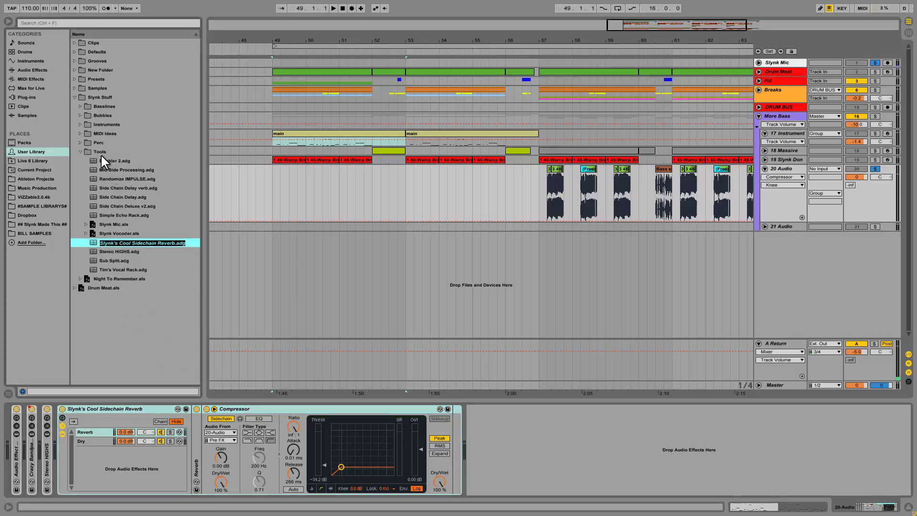
pyautogui.press('Return')
# - Load the re-saved preset after the rack on 20 Audio to check its Compressor's sidechain source, and delete that second copy
pyautogui.moveTo(126, 245); pyautogui.dragTo(535, 446)
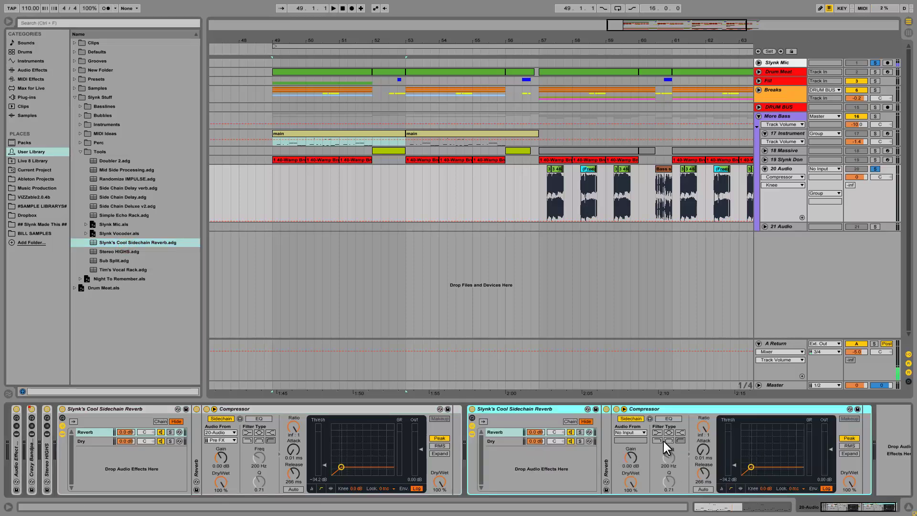
pyautogui.click(631, 432)
pyautogui.click(641, 393)
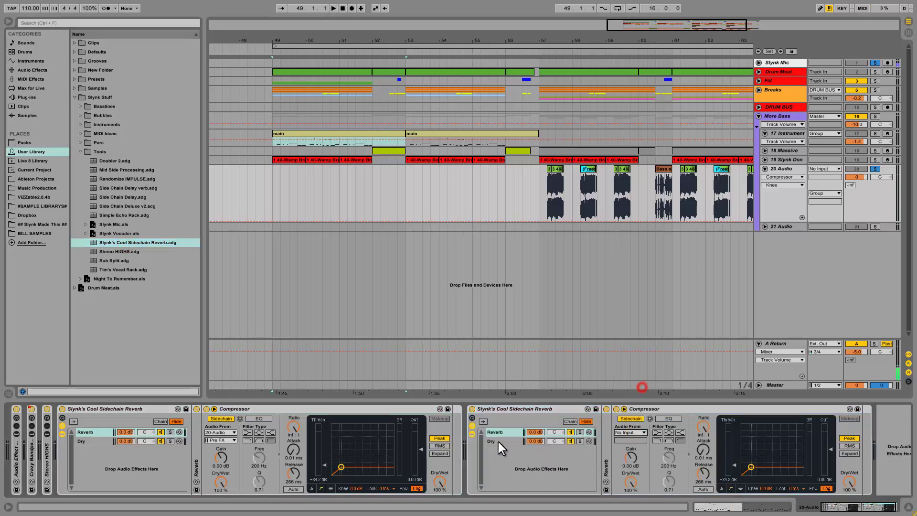
pyautogui.click(473, 434)
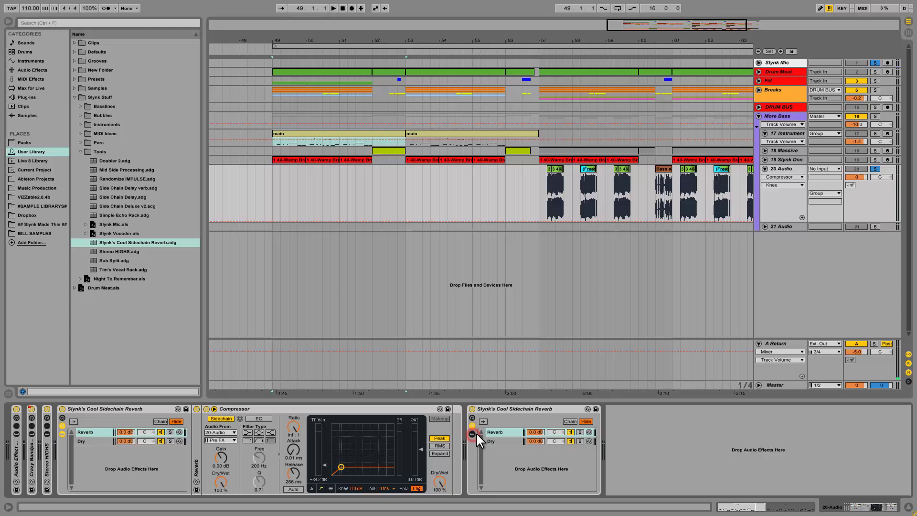
pyautogui.click(500, 408)
pyautogui.press('Delete')
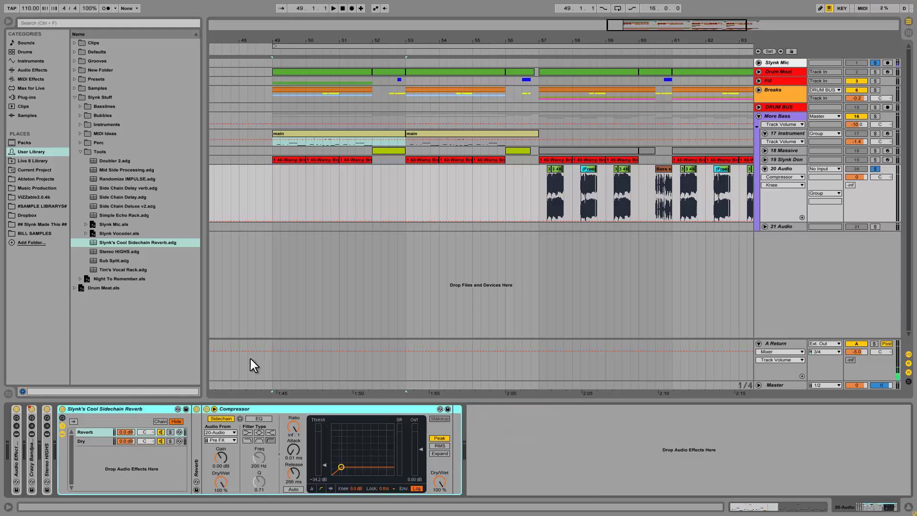
# - Show the 17 Instrument Rack track's devices, hide the rack's chain devices, and collapse Crazy Bandpass Stereo Smasher and Stereo HIGHS
pyautogui.click(787, 133)
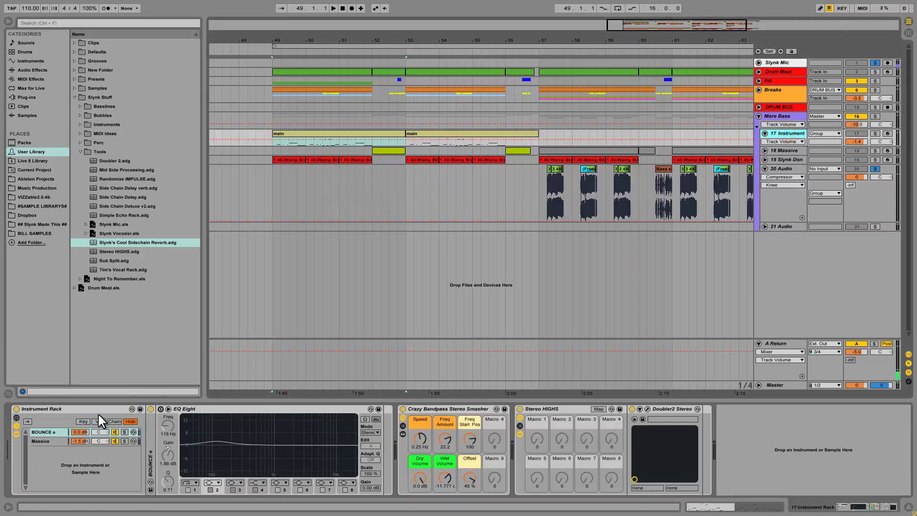
pyautogui.click(16, 435)
pyautogui.doubleClick(75, 409)
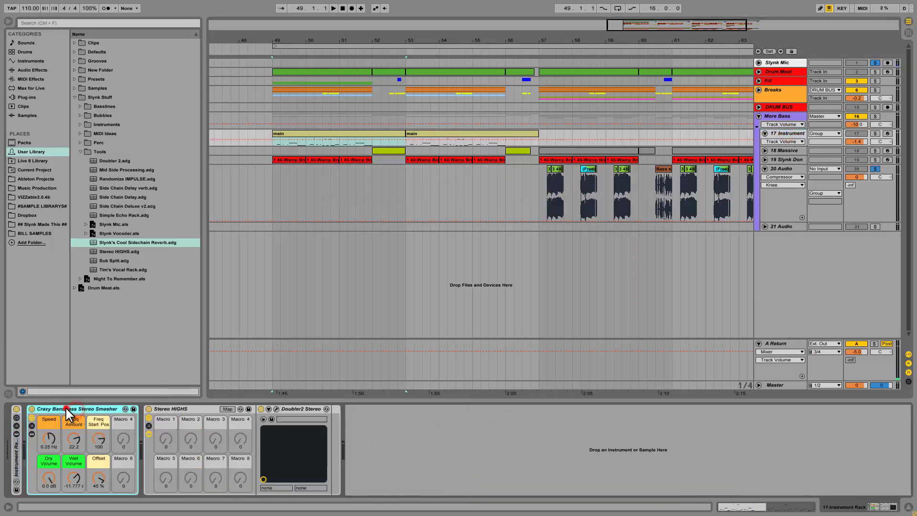
pyautogui.doubleClick(66, 408)
pyautogui.doubleClick(81, 409)
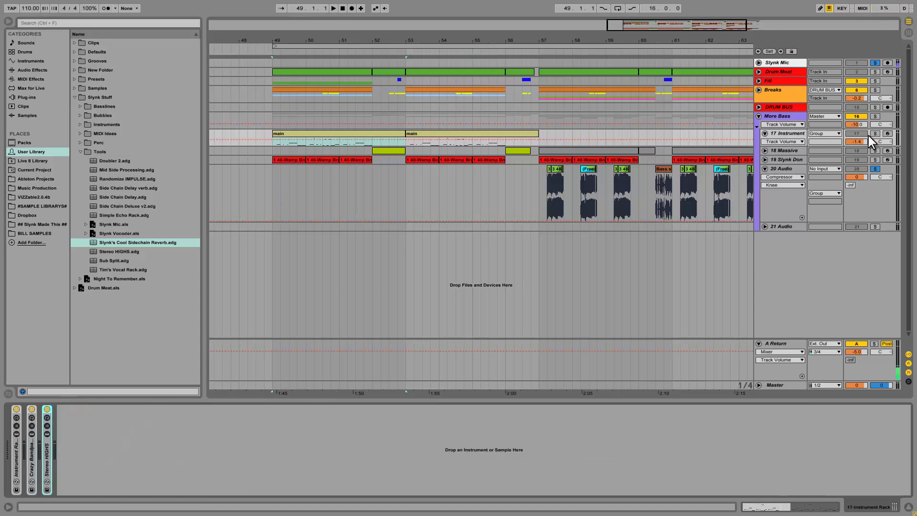
# - Solo the 17 Instrument track instead of 20 Audio and play its first main clip from bar 49
pyautogui.click(876, 169)
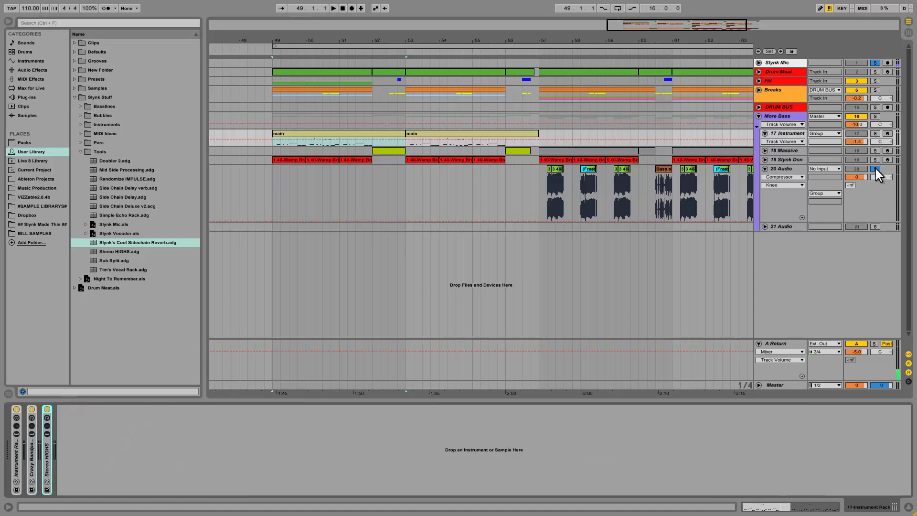
pyautogui.click(876, 134)
pyautogui.click(345, 137)
pyautogui.press('space')
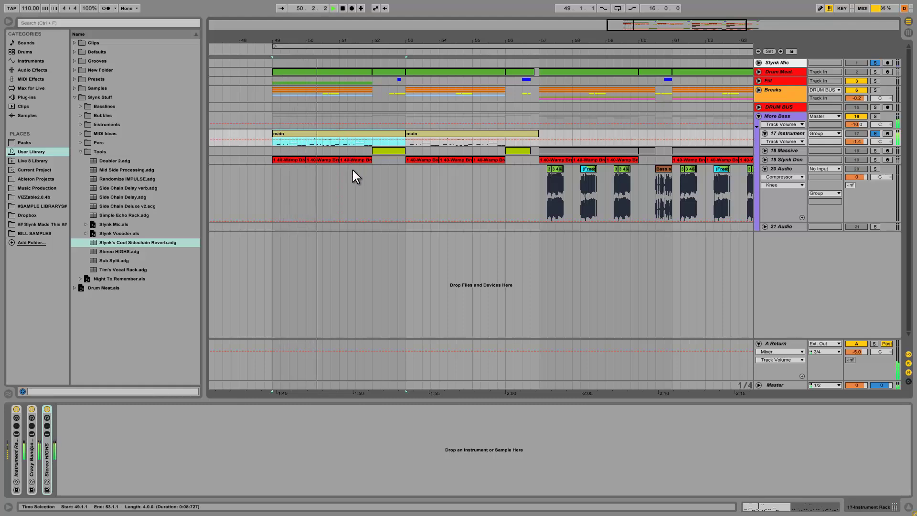
# - Enlarge the 17 Instrument track and select a short gap between the opening notes of its first main clip
pyautogui.hotkey('alt', '+')
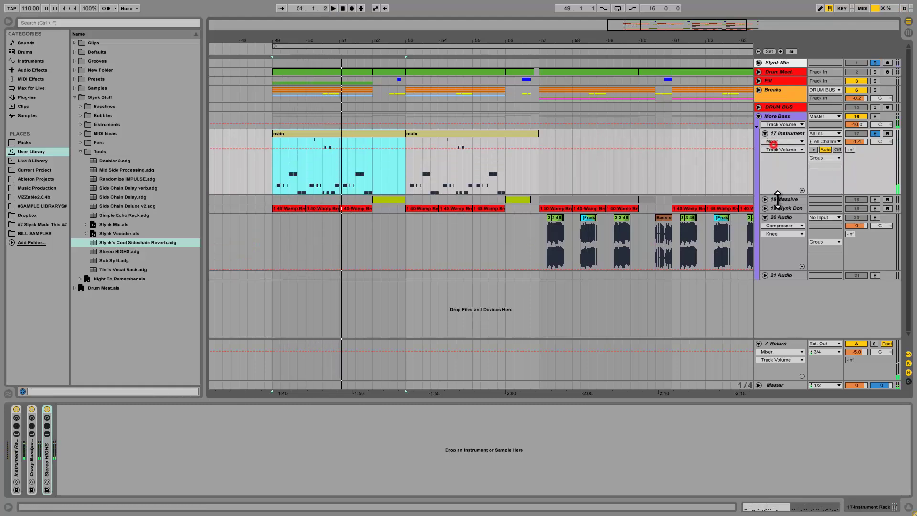
pyautogui.moveTo(327, 41); pyautogui.dragTo(403, 45)
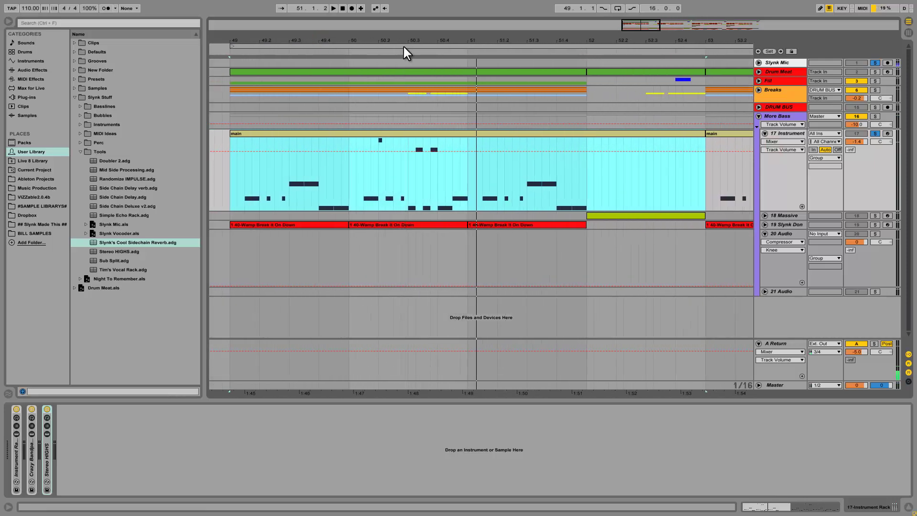
pyautogui.click(268, 205)
pyautogui.moveTo(259, 205); pyautogui.dragTo(281, 206)
pyautogui.click(275, 206)
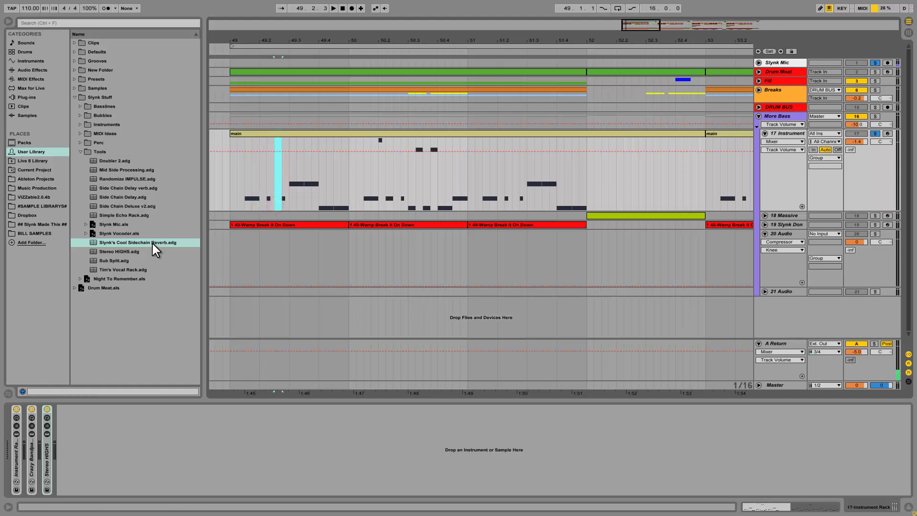
# - Load the Slynk's Cool Sidechain Reverb preset after Stereo HIGHS on the 17 Instrument track and sidechain its Compressor from 17-Instrument Rack
pyautogui.click(143, 309)
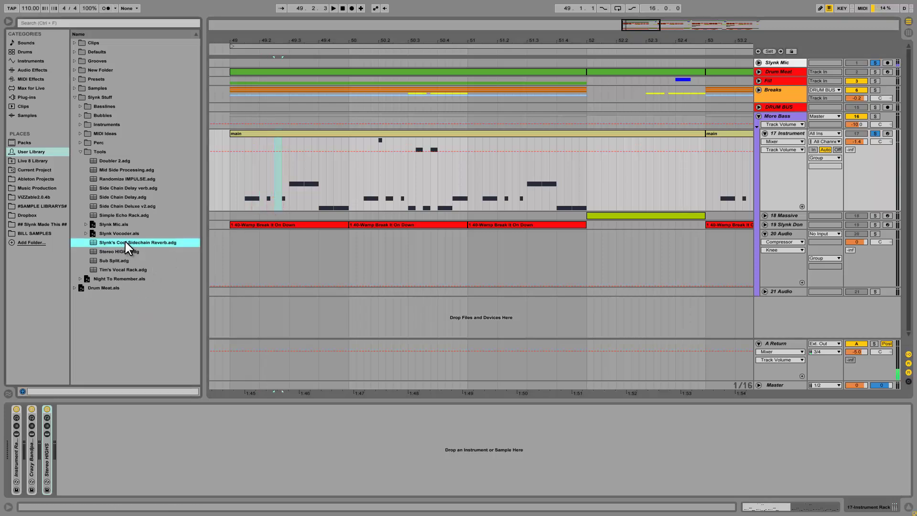
pyautogui.moveTo(125, 242); pyautogui.dragTo(185, 439)
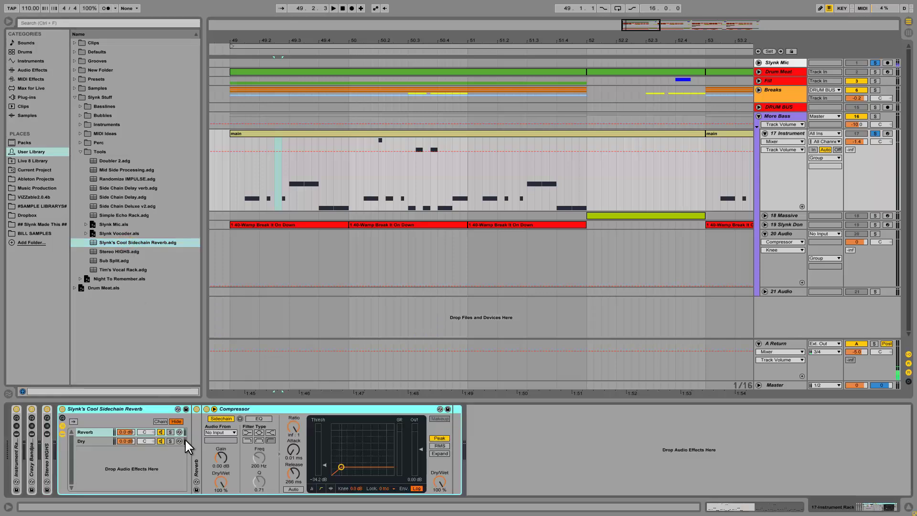
pyautogui.click(233, 433)
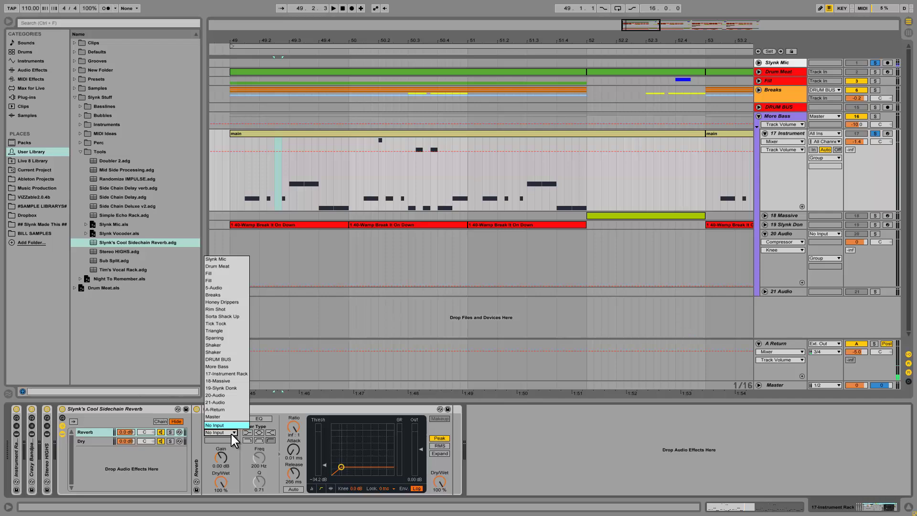
pyautogui.click(227, 374)
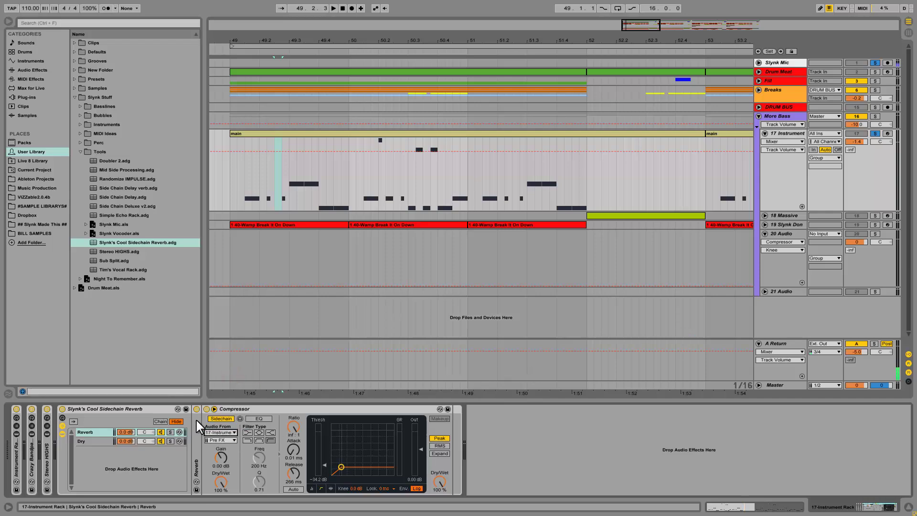
# - Play the 17 Instrument track from bar 49 and set the Reverb's decay time to 3.02 s in the Reverb chain
pyautogui.click(235, 197)
pyautogui.press('space')
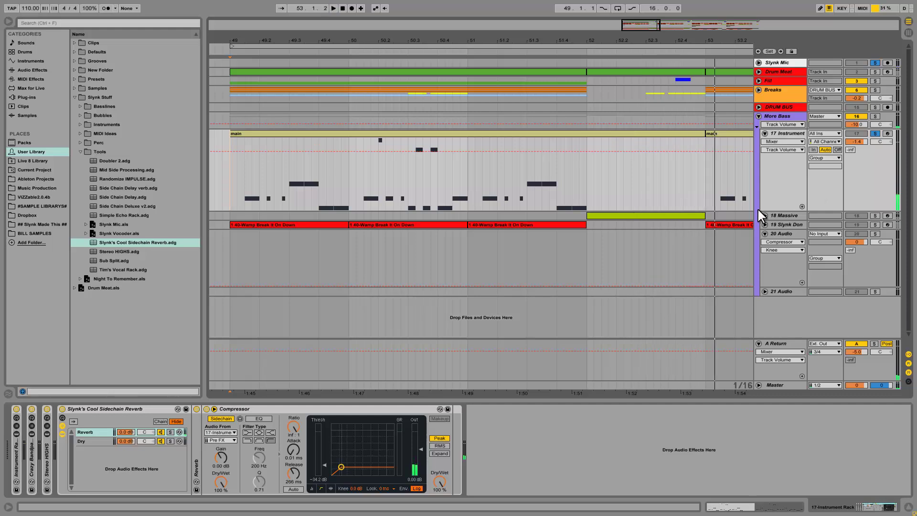
pyautogui.click(98, 432)
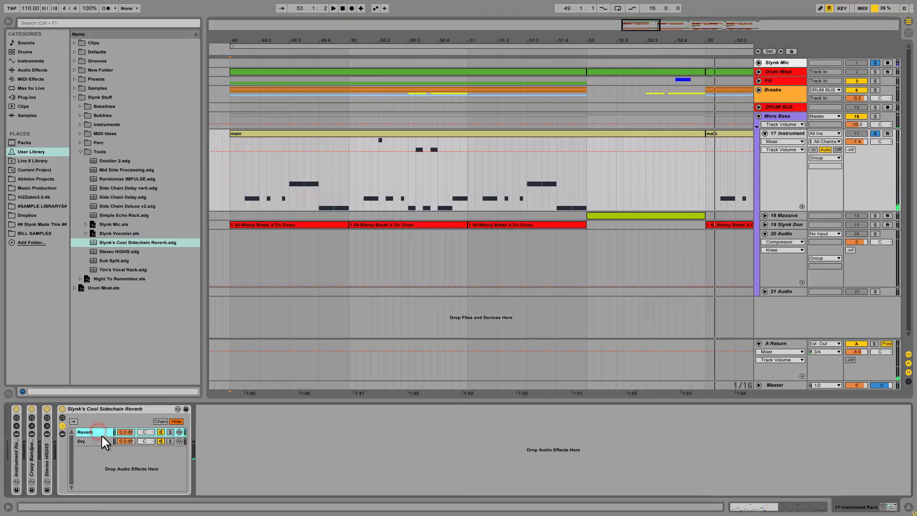
pyautogui.click(194, 454)
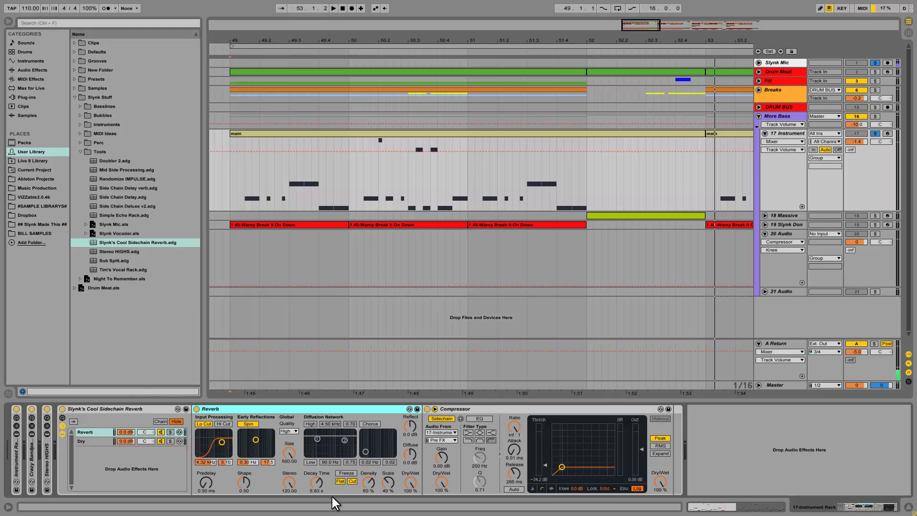
pyautogui.click(316, 482)
pyautogui.moveTo(316, 480); pyautogui.dragTo(334, 483)
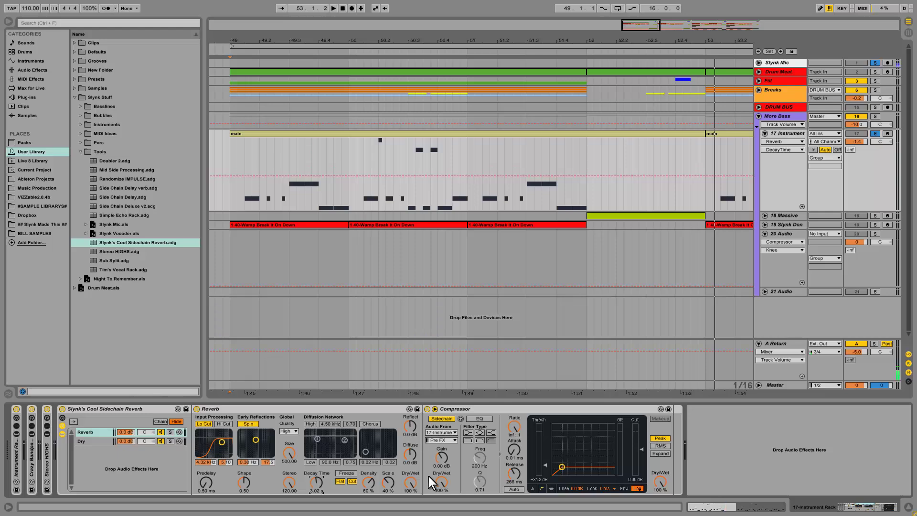
# - Delete the Slynk's Cool Sidechain Reverb rack from the 17 Instrument track and collapse the Stereo HIGHS rack
pyautogui.click(61, 435)
pyautogui.click(110, 407)
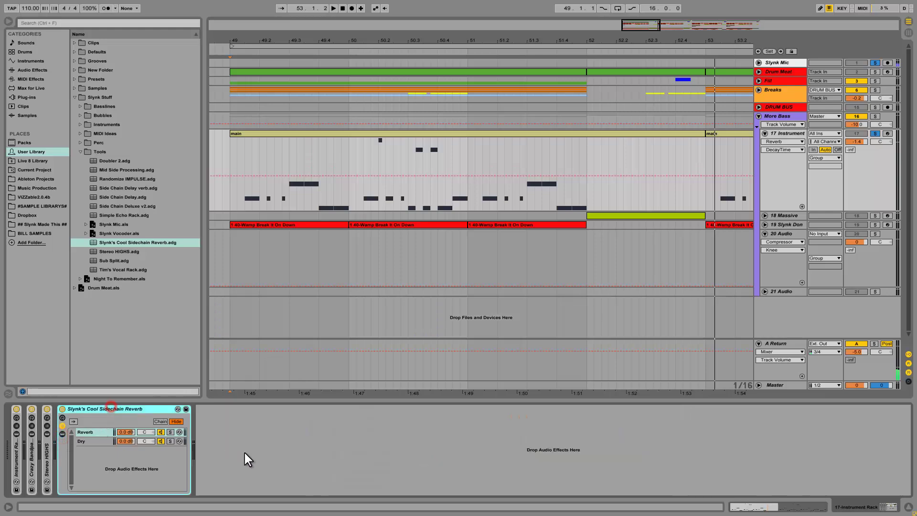
pyautogui.press('Delete')
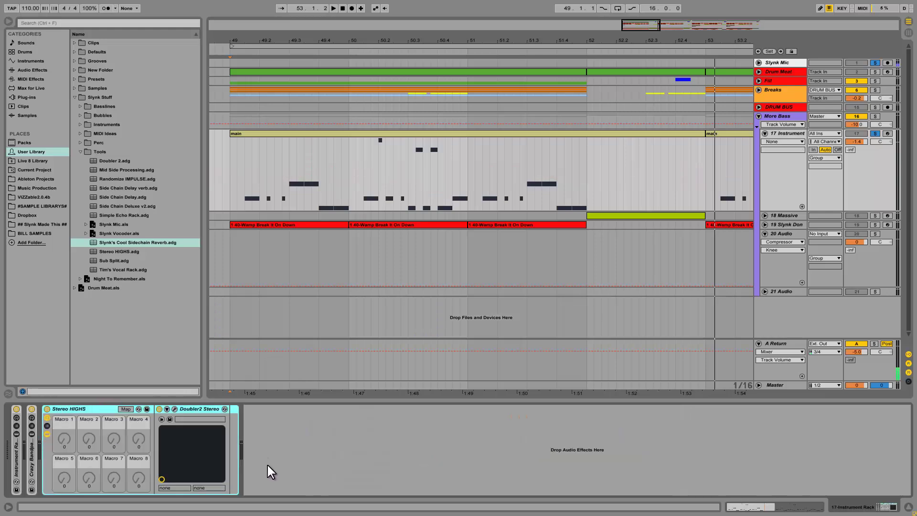
pyautogui.doubleClick(100, 409)
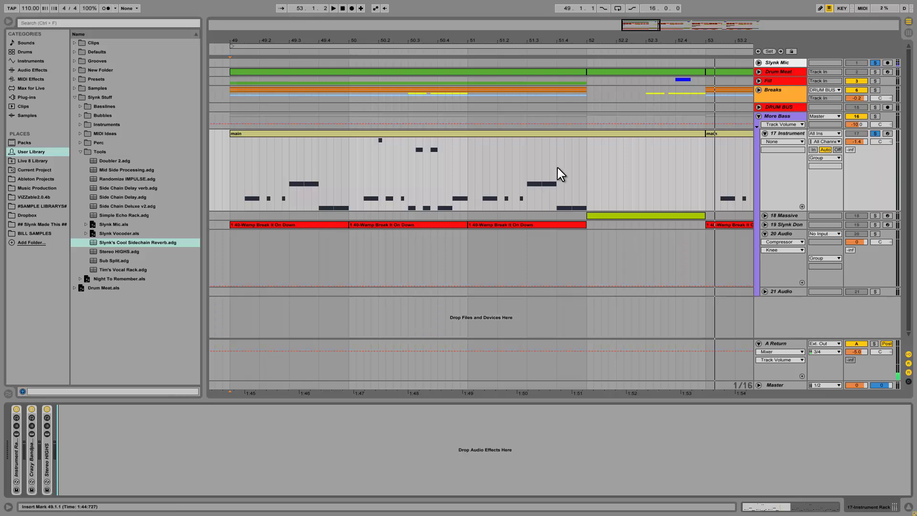
# - Solo 20 Audio instead of the 17 Instrument track and play its first clip from bar 57.2
pyautogui.moveTo(516, 41); pyautogui.dragTo(473, 42)
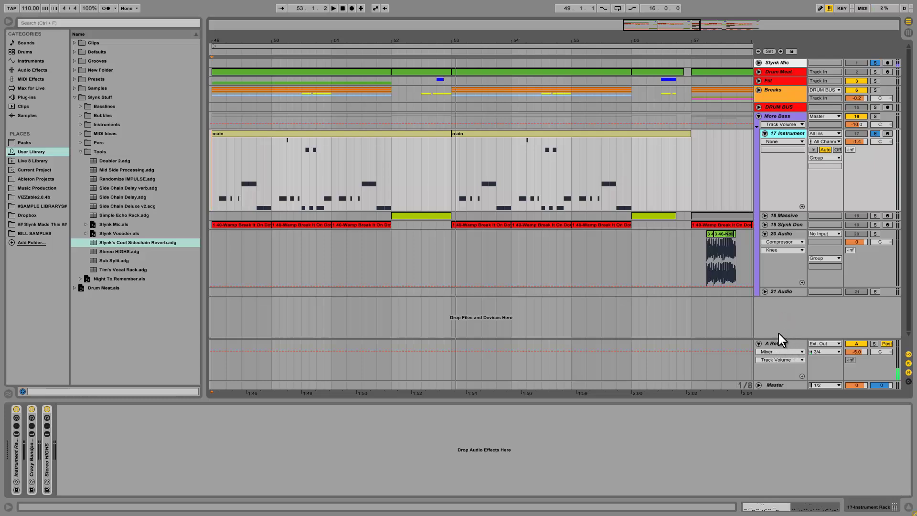
pyautogui.moveTo(361, 43); pyautogui.dragTo(365, 38)
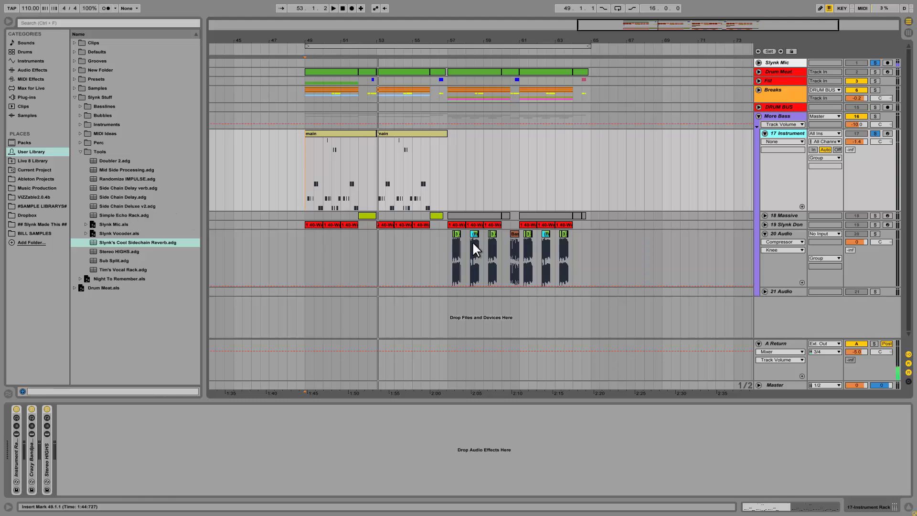
pyautogui.click(124, 215)
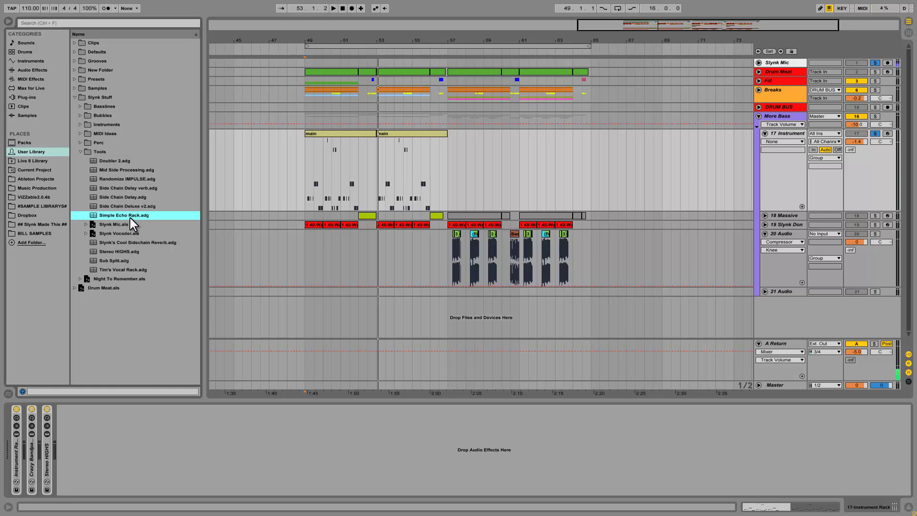
pyautogui.click(784, 234)
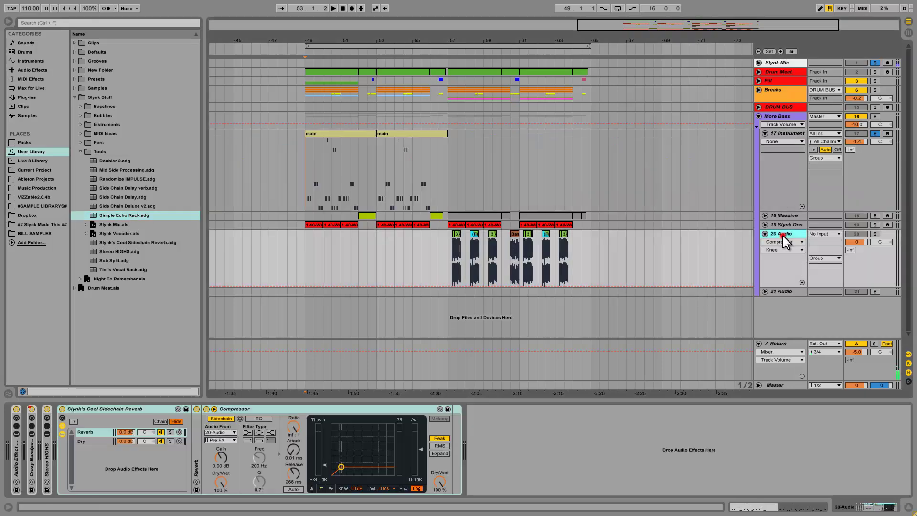
pyautogui.click(875, 134)
pyautogui.click(875, 233)
pyautogui.click(453, 235)
pyautogui.press('space')
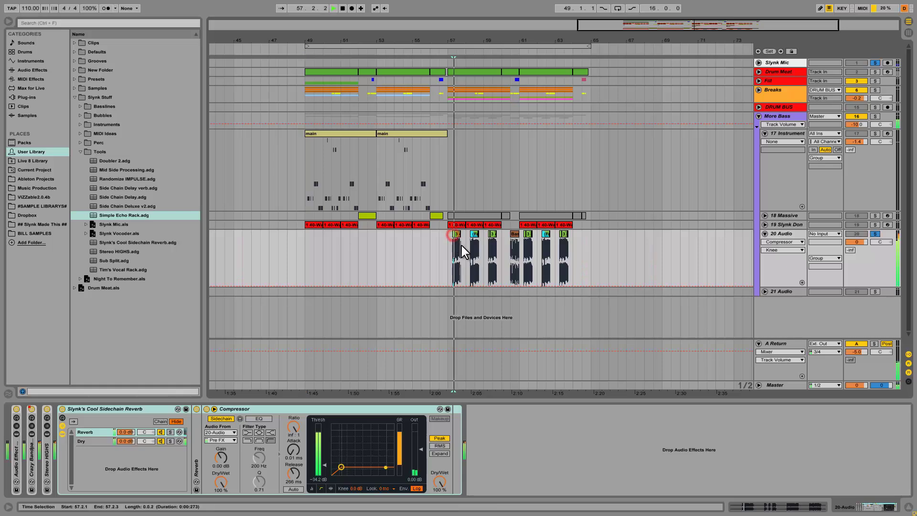
# - Delete the Slynk's Cool Sidechain Reverb rack from 20 Audio and collapse the Stereo HIGHS rack
pyautogui.click(113, 409)
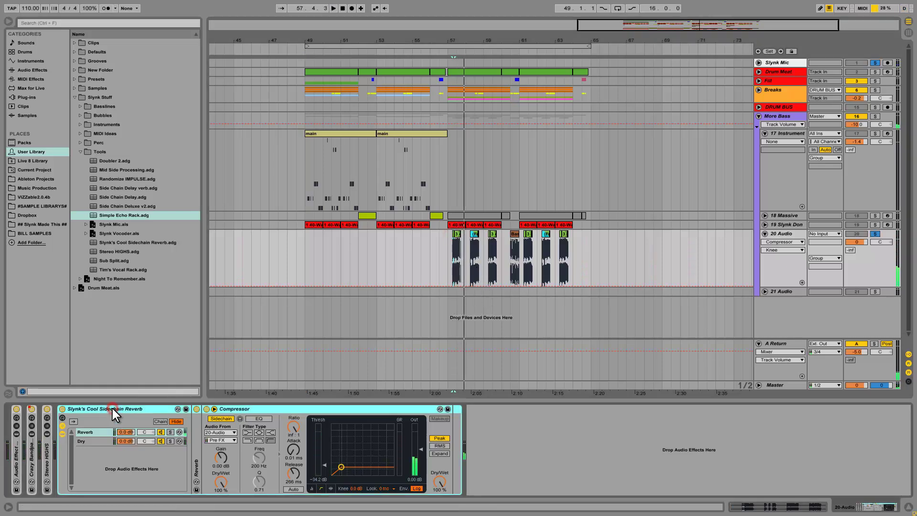
pyautogui.press('Delete')
pyautogui.click(315, 450)
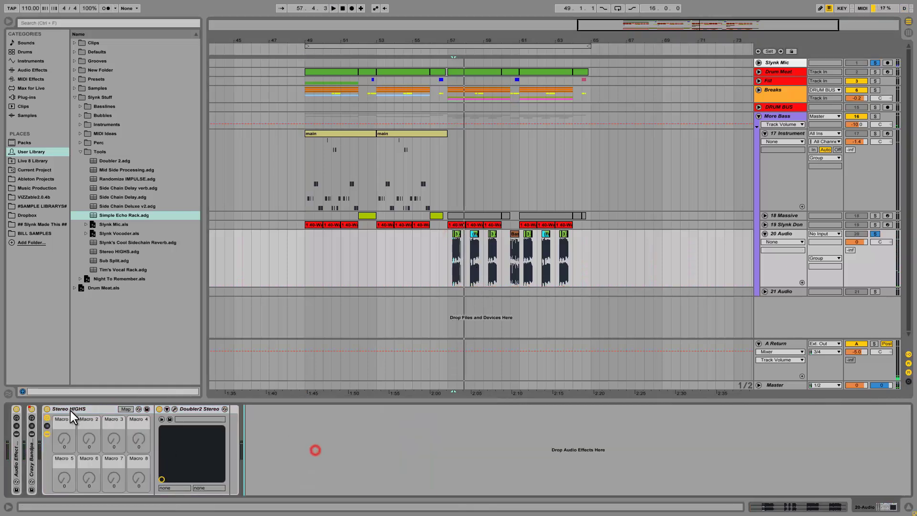
pyautogui.doubleClick(70, 411)
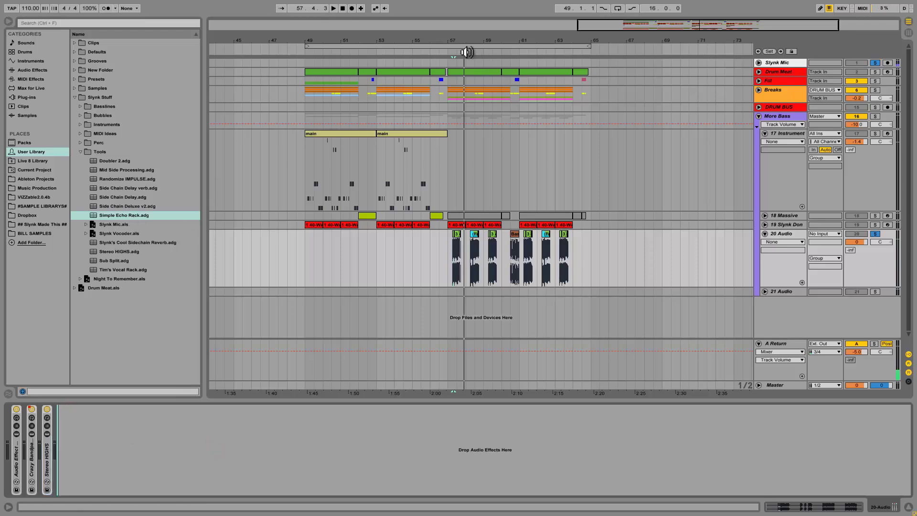
pyautogui.moveTo(465, 51); pyautogui.dragTo(466, 37)
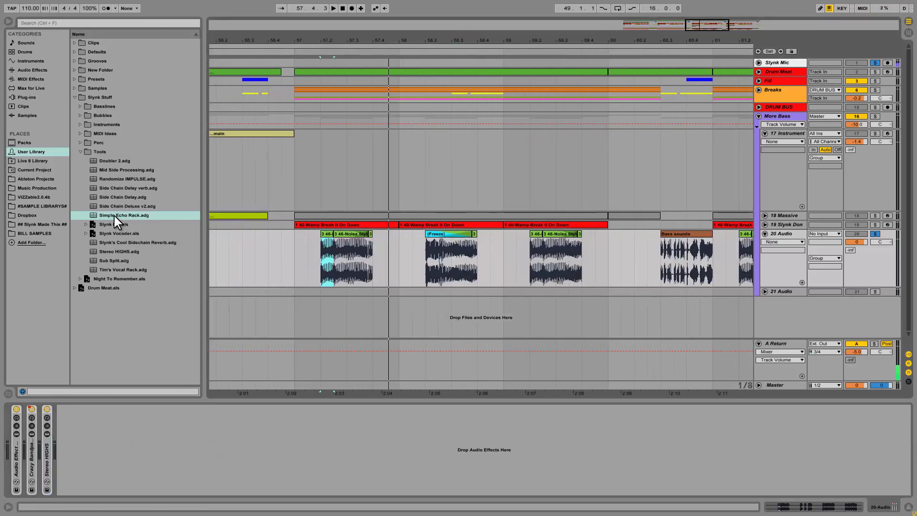
# - Add a Simple Delay to 20 Audio and group it into an Audio Effect Rack with the chain list shown
pyautogui.click(27, 70)
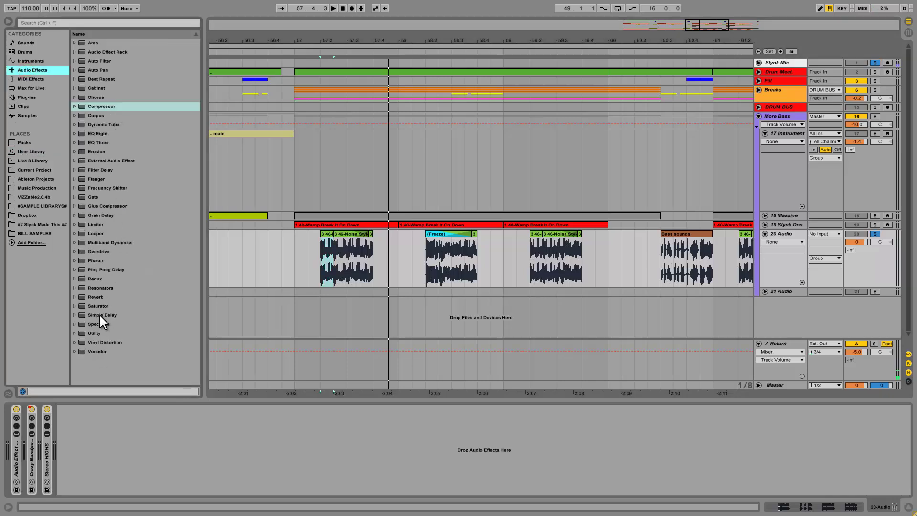
pyautogui.moveTo(100, 315); pyautogui.dragTo(213, 449)
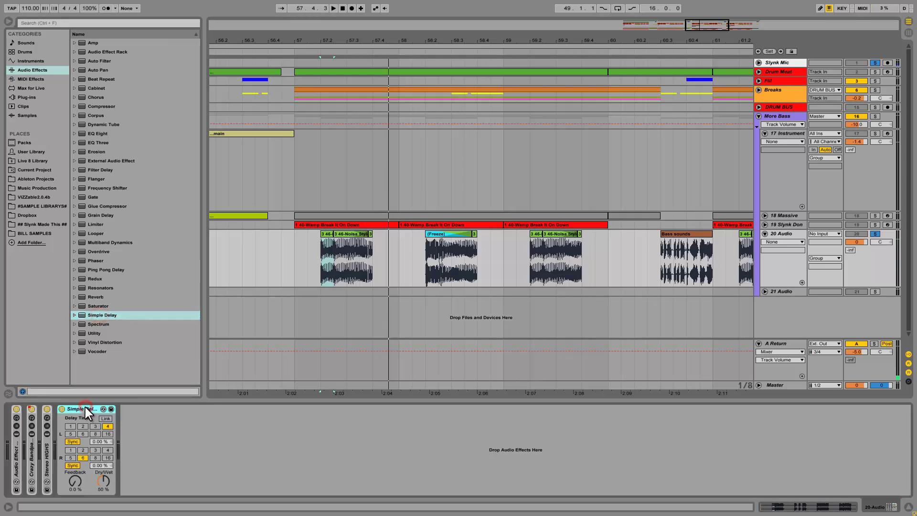
pyautogui.hotkey('ctrl', 'g')
pyautogui.click(63, 425)
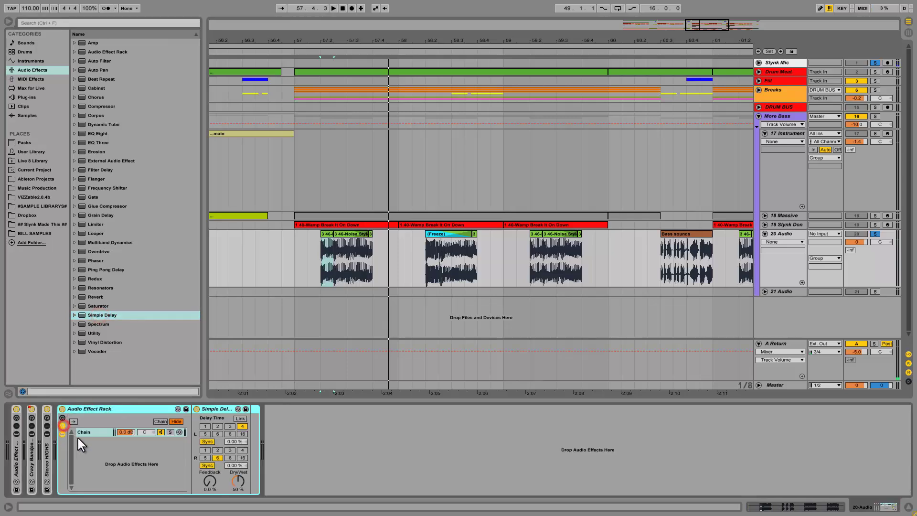
# - Create a second, empty chain in the Audio Effect Rack and rename it dry
pyautogui.click(122, 458)
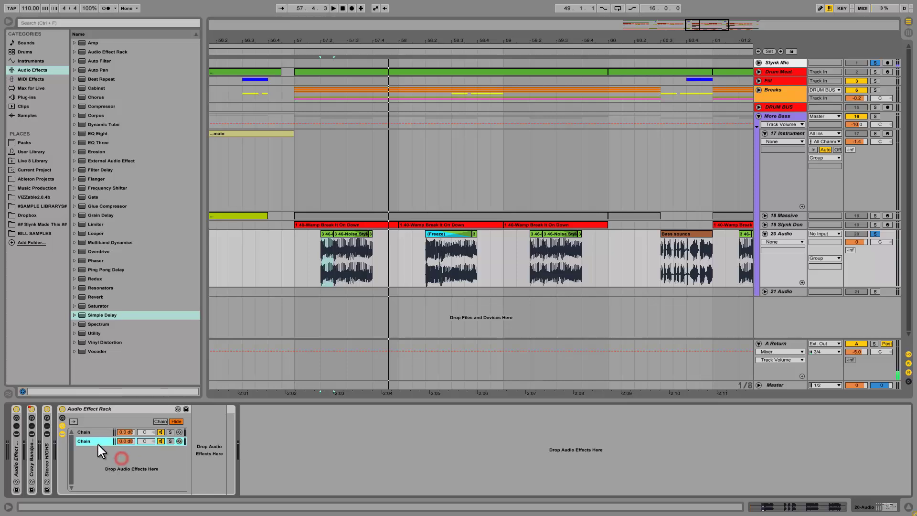
pyautogui.click(98, 433)
pyautogui.click(100, 440)
pyautogui.rightClick(99, 440)
pyautogui.click(126, 371)
pyautogui.write('dry')
# - Set the Simple Delay in the first chain to 100% dry/wet, a right beat delay of 4 and 66% feedback
pyautogui.click(98, 433)
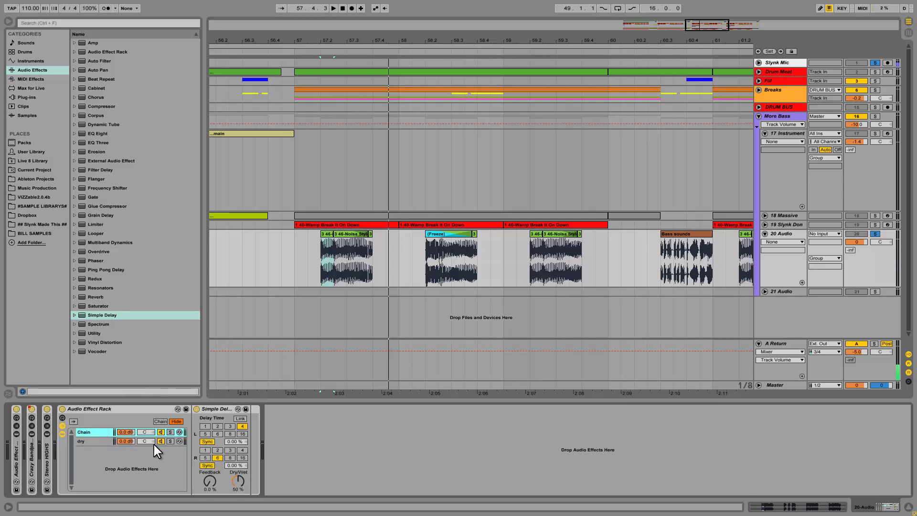
pyautogui.moveTo(234, 483); pyautogui.dragTo(238, 481)
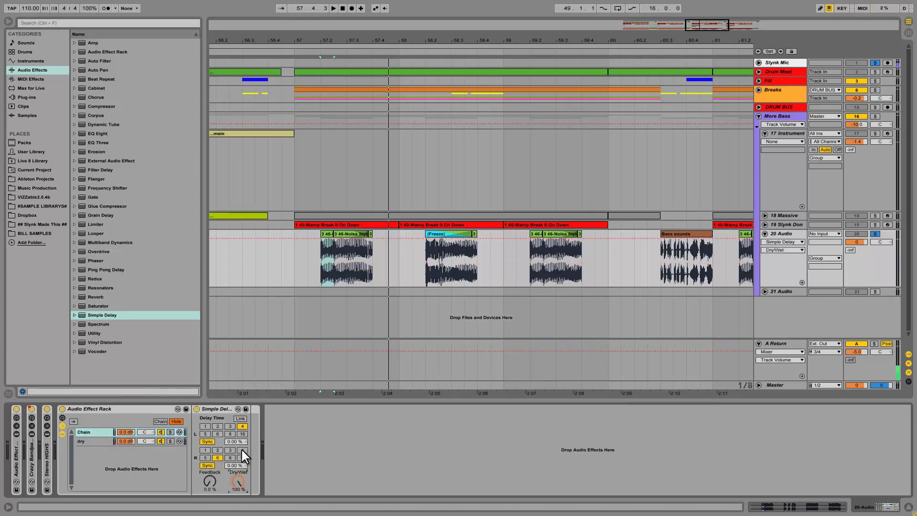
pyautogui.click(242, 450)
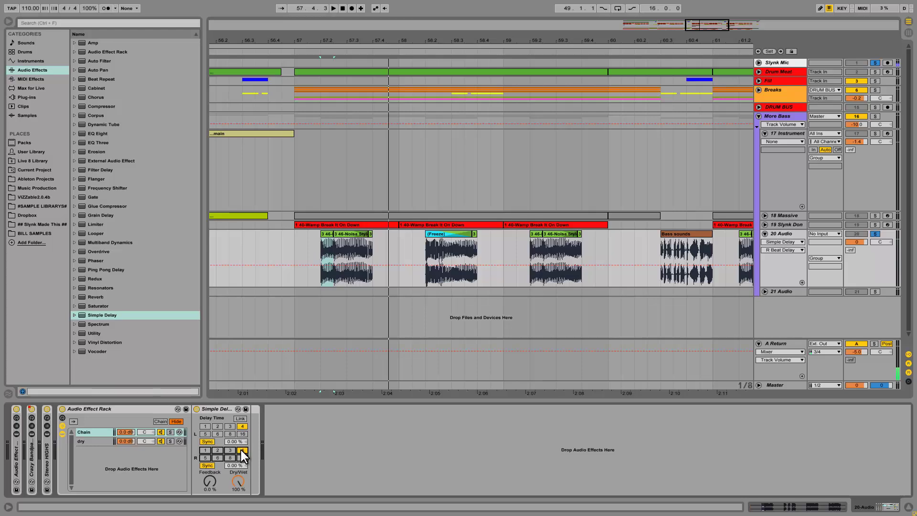
pyautogui.moveTo(209, 482); pyautogui.dragTo(210, 482)
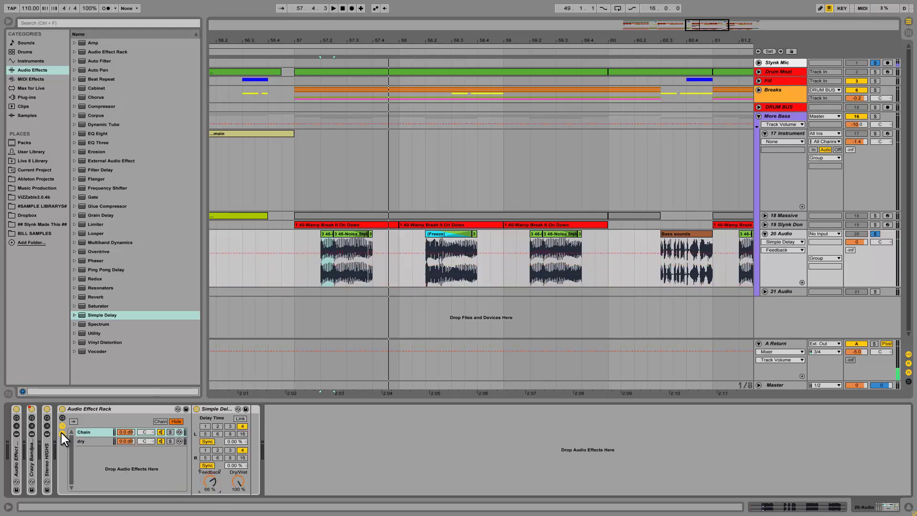
# - Switch the Simple Delay in the first chain off and back on
pyautogui.moveTo(215, 409); pyautogui.dragTo(195, 421)
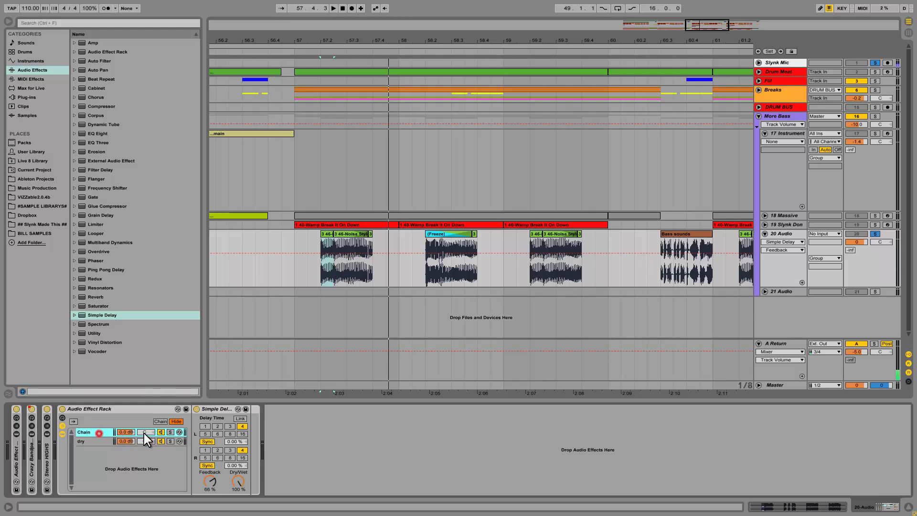
pyautogui.click(210, 409)
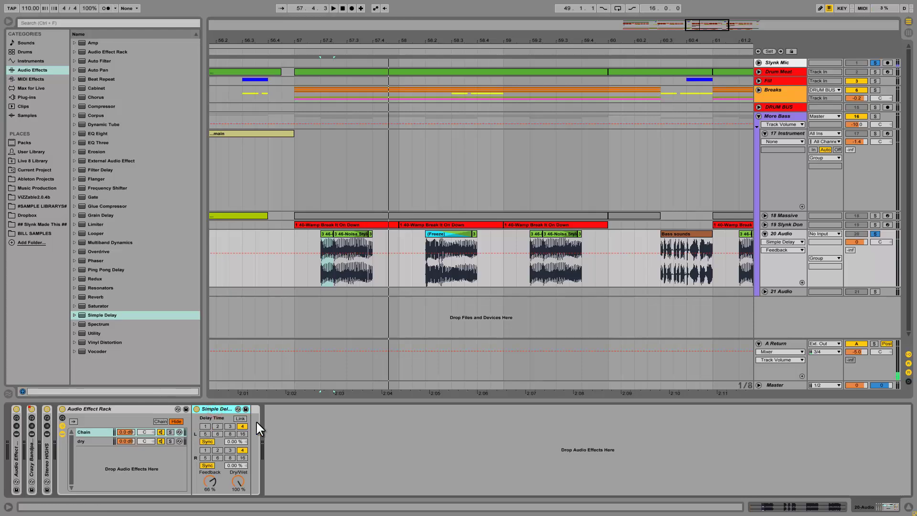
pyautogui.click(197, 410)
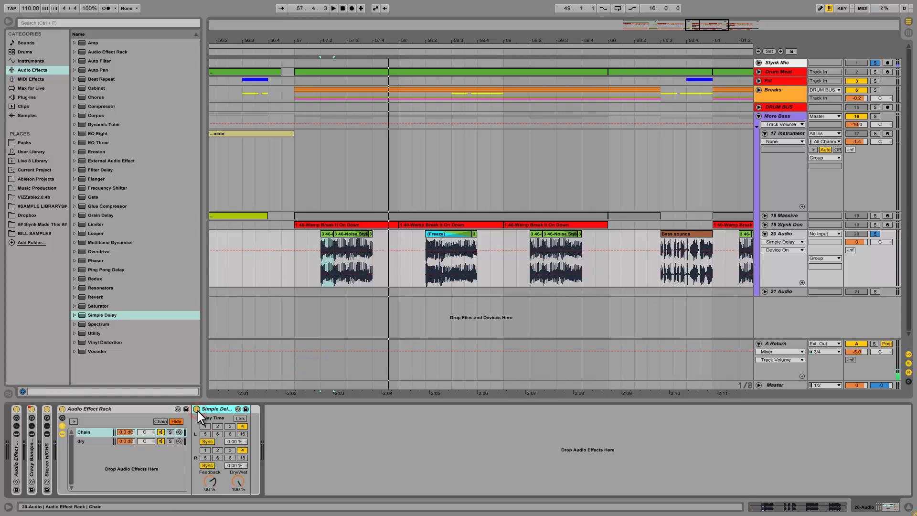
pyautogui.click(196, 409)
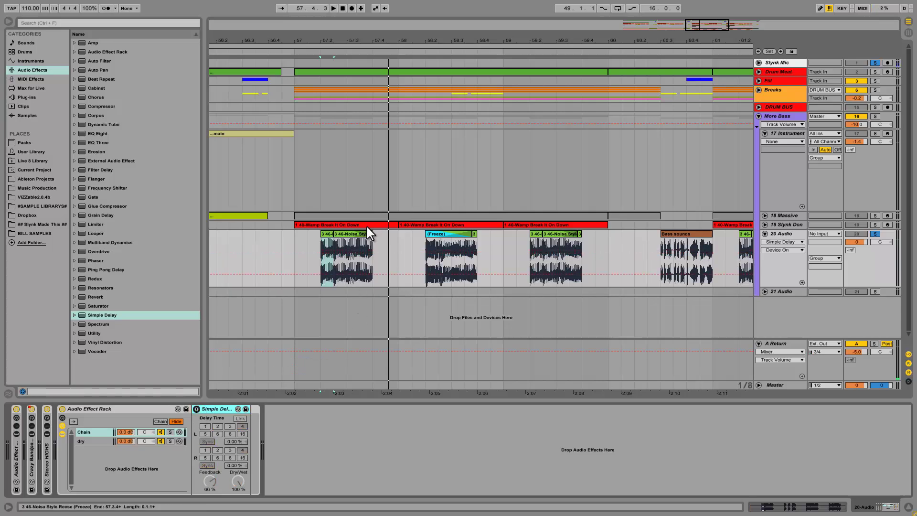
pyautogui.click(197, 410)
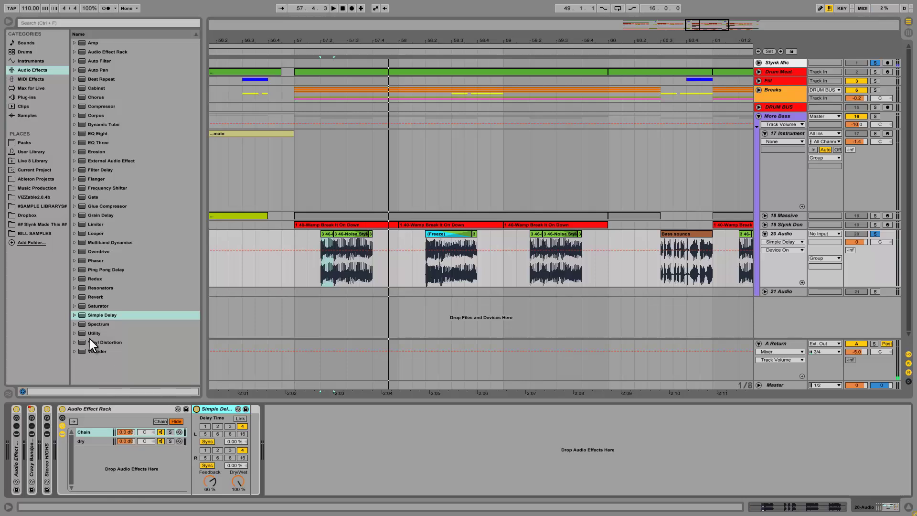
# - Insert a Utility before the Simple Delay and map its Mute and Gain to the rack's Macro 1
pyautogui.moveTo(82, 333); pyautogui.dragTo(194, 445)
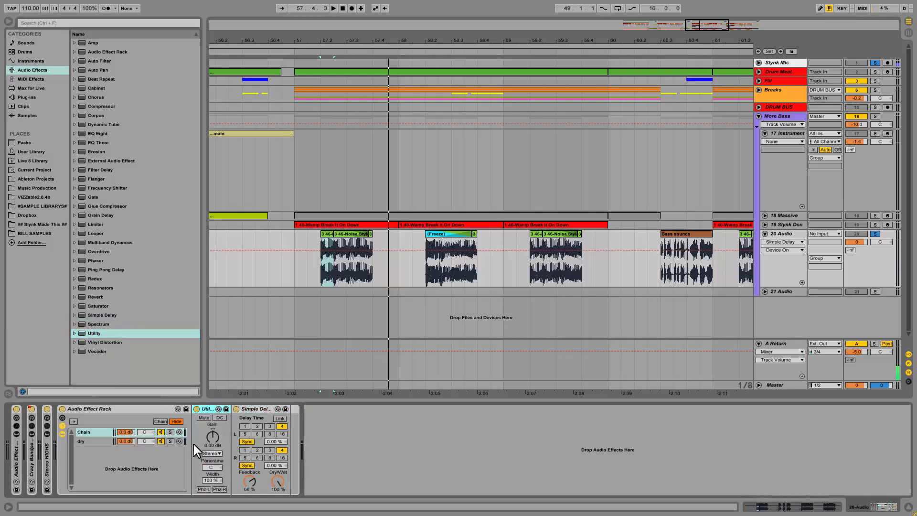
pyautogui.click(62, 418)
pyautogui.rightClick(306, 420)
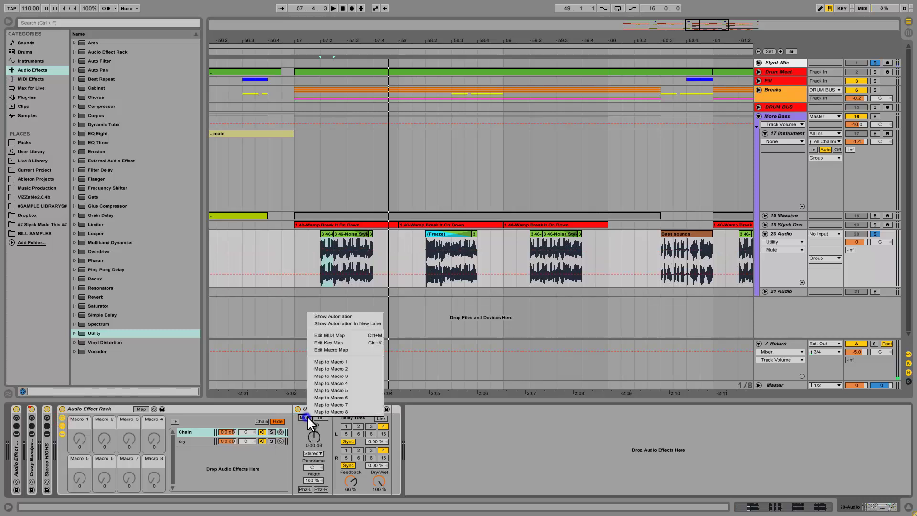
pyautogui.click(343, 362)
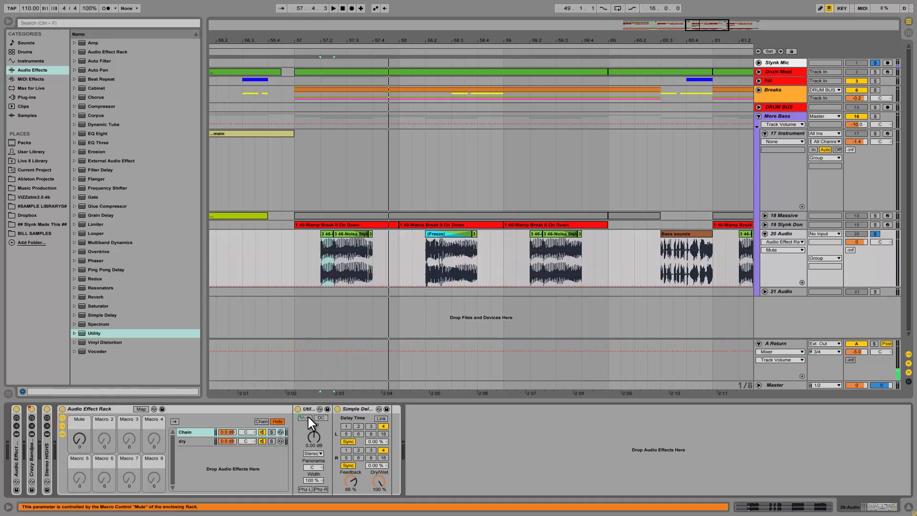
pyautogui.rightClick(315, 437)
pyautogui.click(343, 389)
pyautogui.click(80, 440)
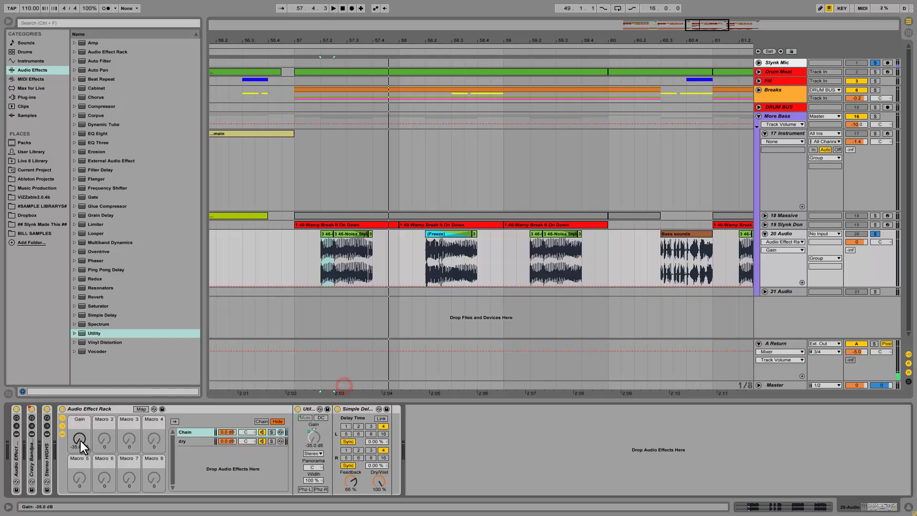
# - Limit the macro's Utility Gain mapping to a maximum of 0.00 dB
pyautogui.click(142, 409)
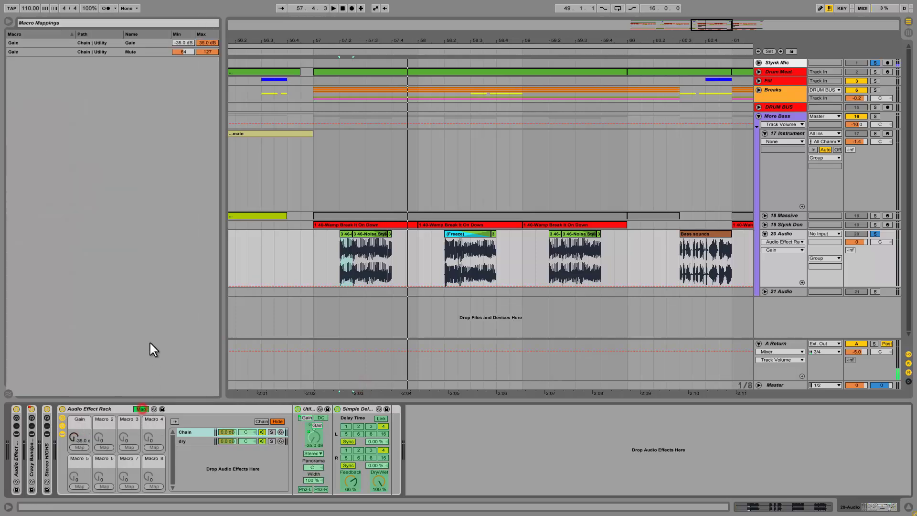
pyautogui.click(188, 44)
pyautogui.click(206, 45)
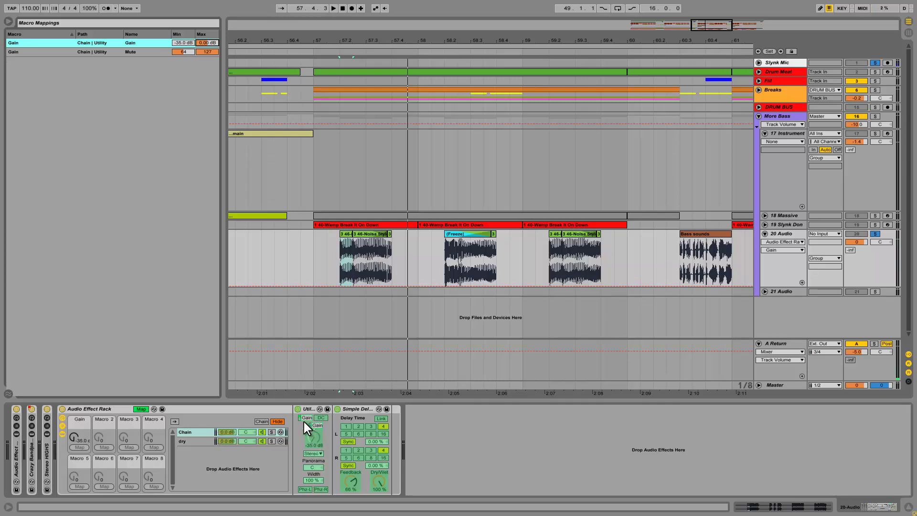
pyautogui.click(133, 53)
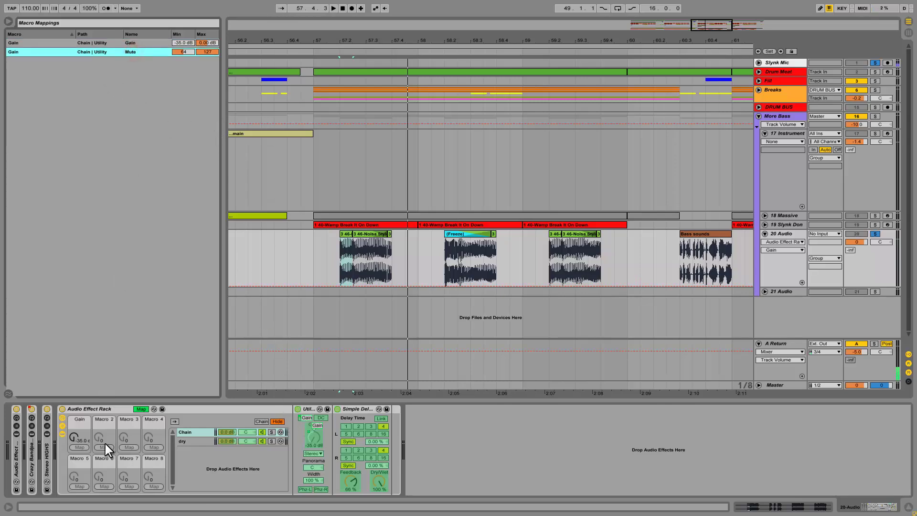
pyautogui.moveTo(74, 434); pyautogui.dragTo(74, 433)
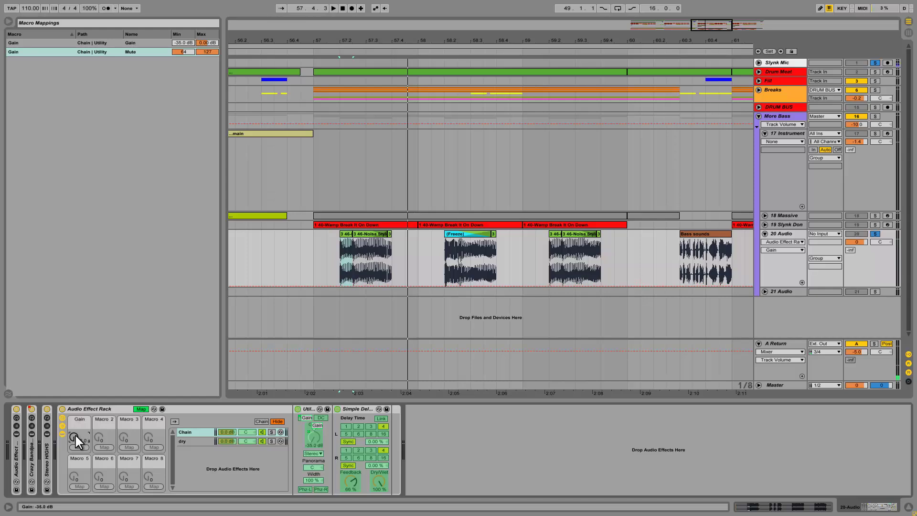
pyautogui.click(142, 409)
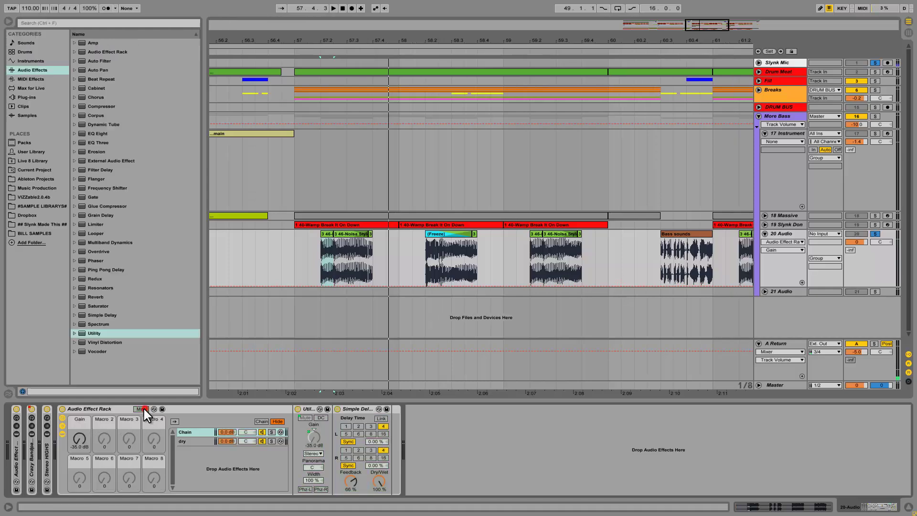
# - Turn the Gain macro up and back down to its minimum to test the Utility's gain and mute
pyautogui.scroll(10, 79, 440)
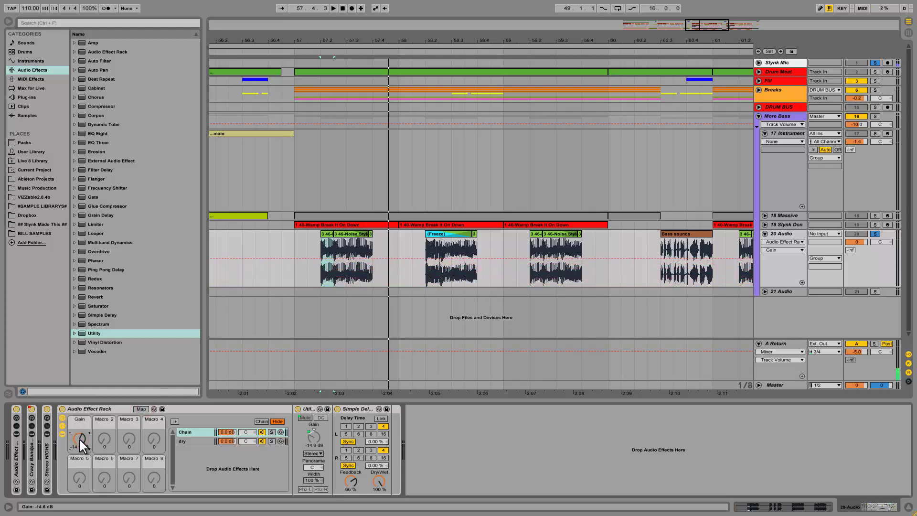
pyautogui.scroll(-3, 80, 440)
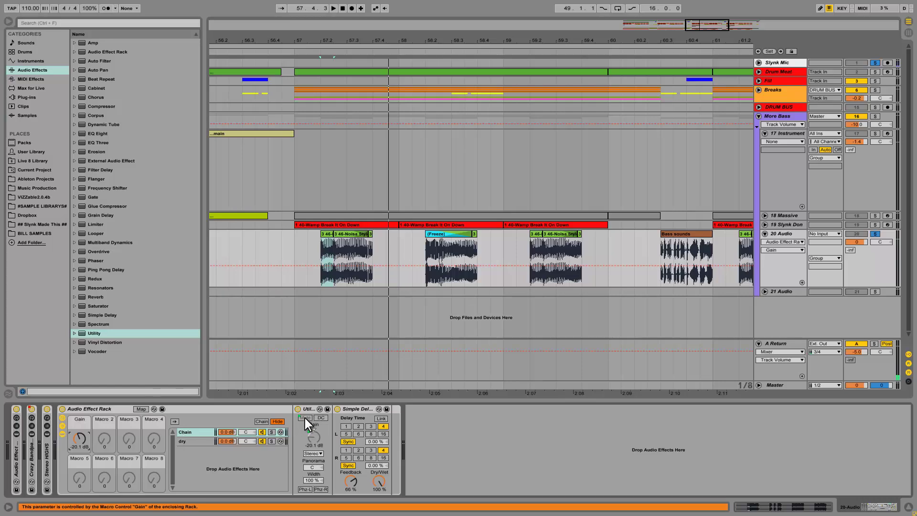
pyautogui.scroll(2, 81, 440)
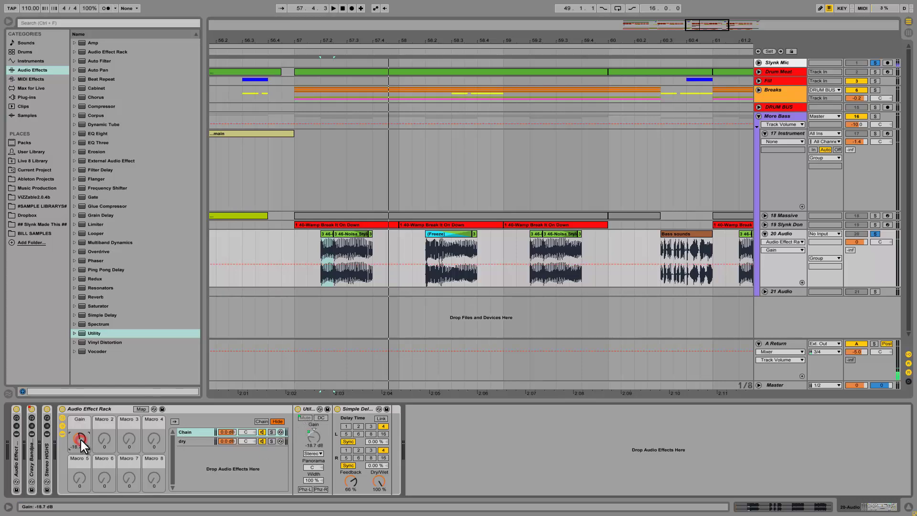
pyautogui.scroll(-10, 81, 440)
# - Invert the macro's Utility Mute mapping by setting its maximum to 0, and try the Gain macro
pyautogui.click(141, 410)
pyautogui.click(187, 53)
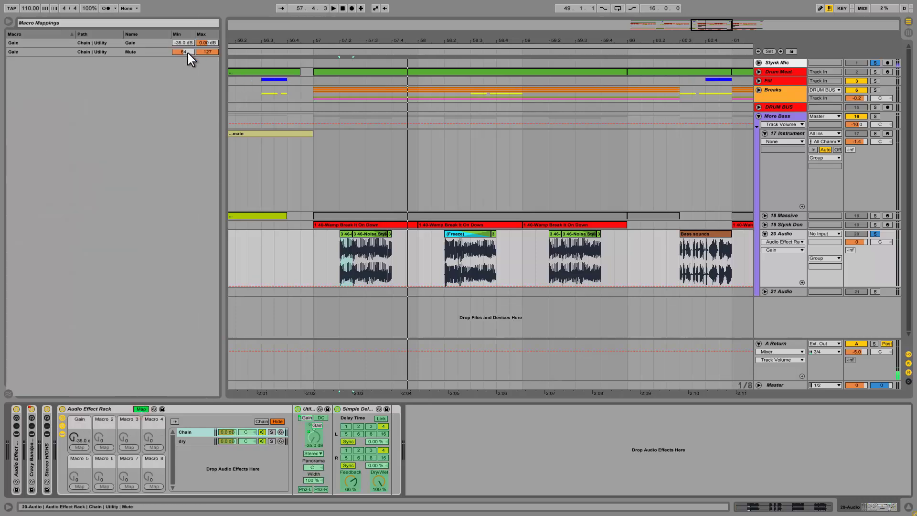
pyautogui.click(209, 52)
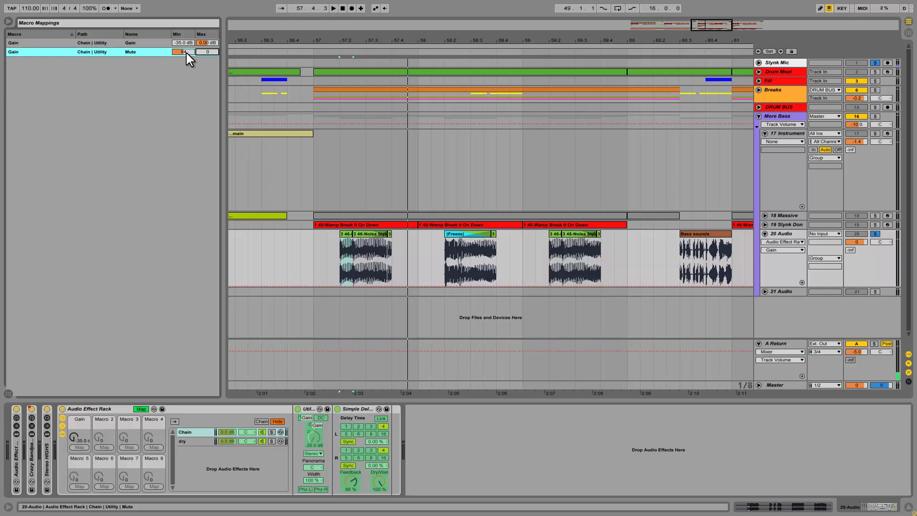
pyautogui.write('5')
pyautogui.click(141, 409)
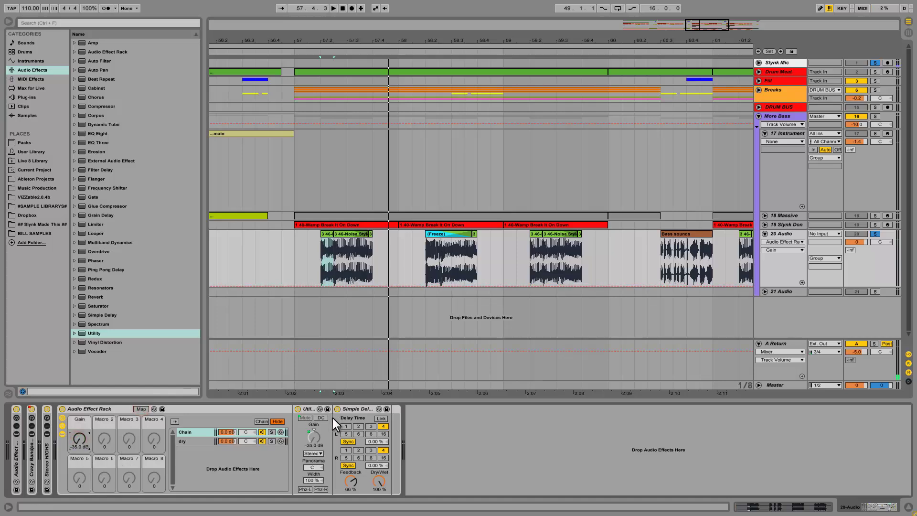
pyautogui.click(305, 422)
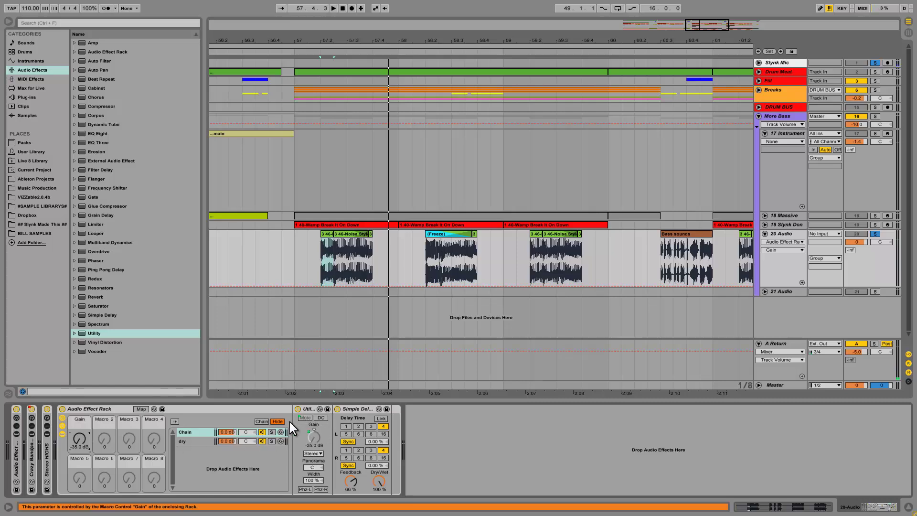
pyautogui.moveTo(81, 436); pyautogui.dragTo(78, 435)
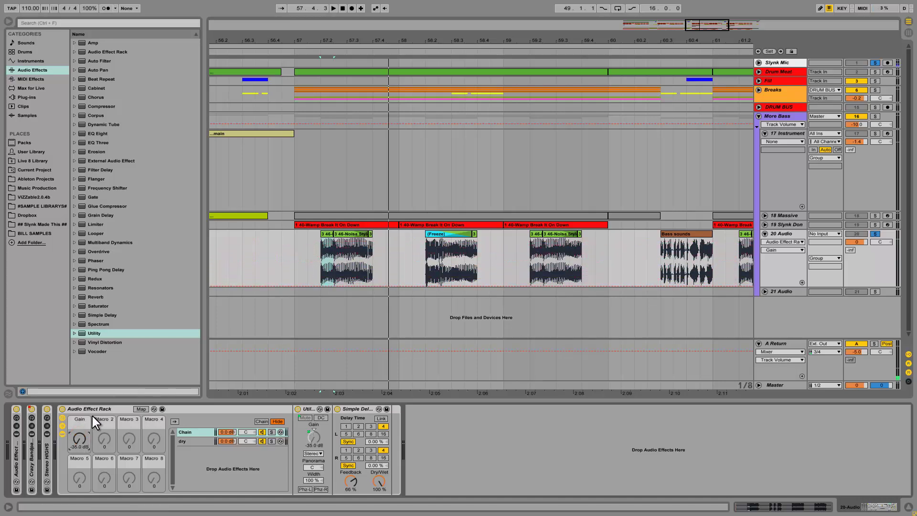
# - Rename the Gain macro as ENGAGE and turn it up slightly to -34.2 dB
pyautogui.rightClick(87, 423)
pyautogui.click(101, 352)
pyautogui.write('ENGAGE')
pyautogui.press('Return')
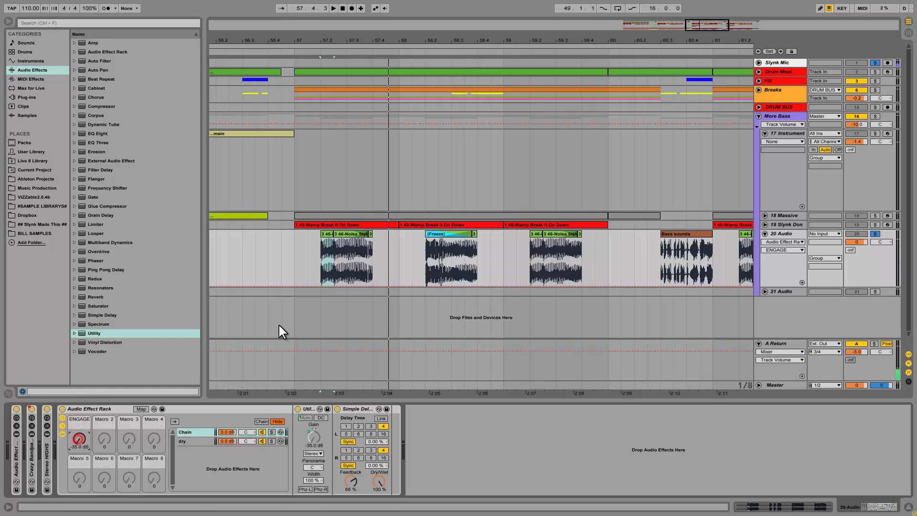
pyautogui.click(78, 440)
pyautogui.moveTo(78, 439); pyautogui.dragTo(79, 439)
# - Draw a full-height 1/8-note ENGAGE automation step over the end of 20 Audio's last clip and play it from bar 63.2
pyautogui.rightClick(385, 261)
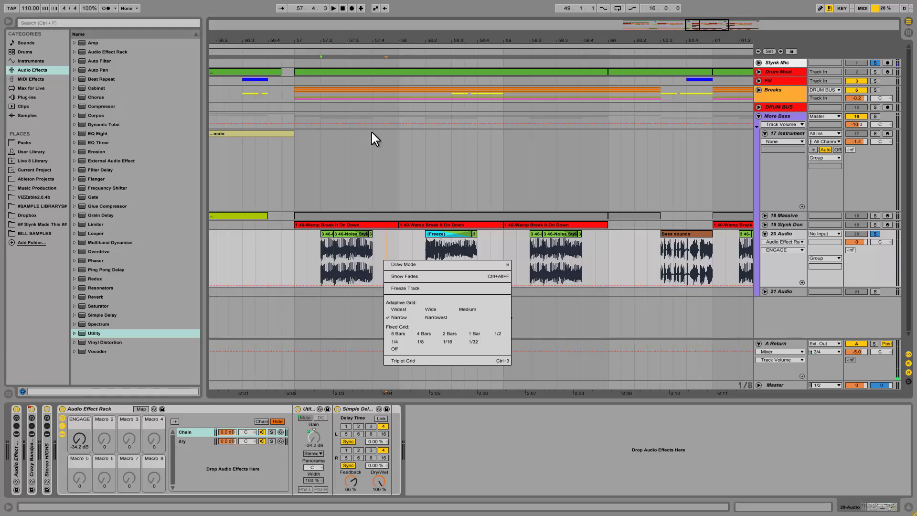
pyautogui.click(385, 236)
pyautogui.moveTo(718, 31); pyautogui.dragTo(763, 31)
pyautogui.rightClick(480, 249)
pyautogui.click(503, 256)
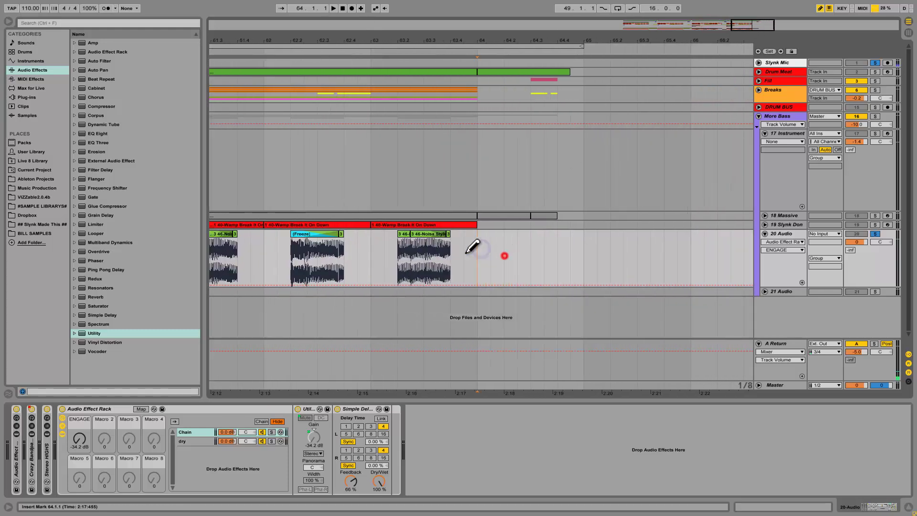
pyautogui.click(444, 239)
pyautogui.hotkey('ctrl', 'b')
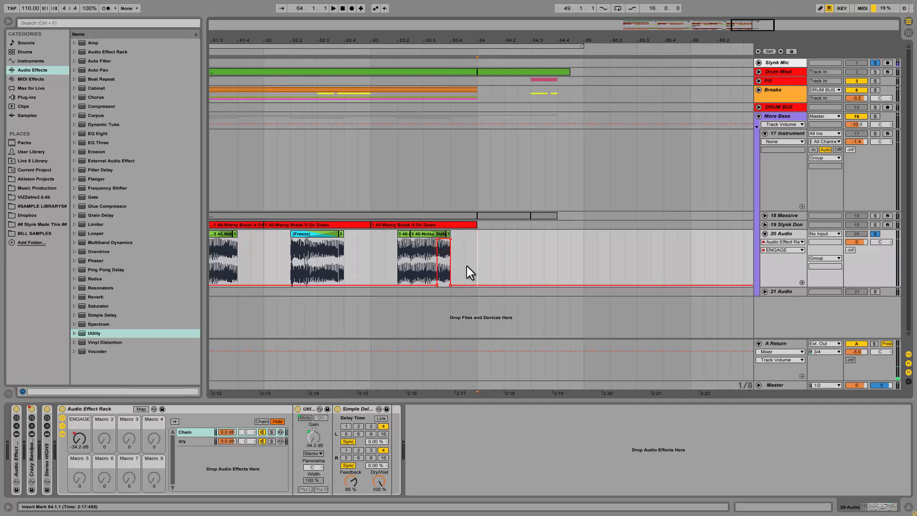
pyautogui.click(398, 270)
pyautogui.press('space')
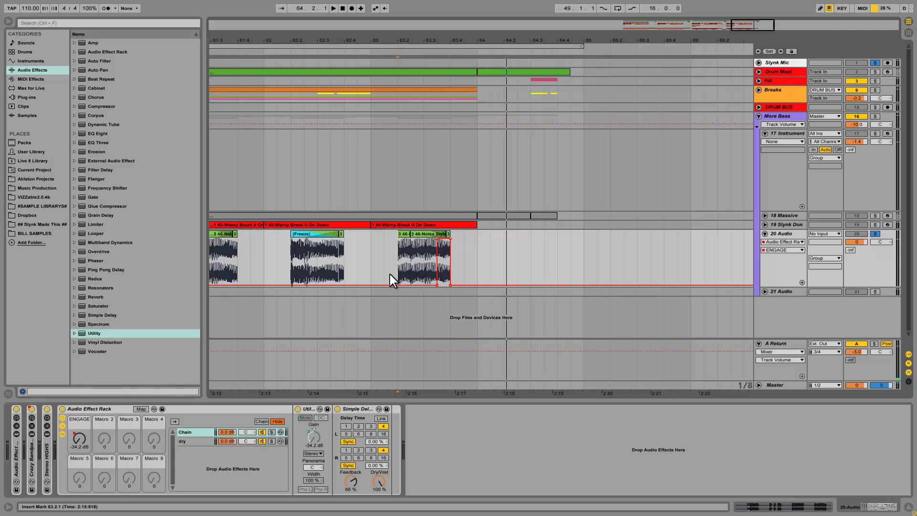
# - Lower the ENGAGE automation's base level to -35.0 dB and set its Utility Mute mapping to minimum 0, maximum 1
pyautogui.moveTo(437, 285)
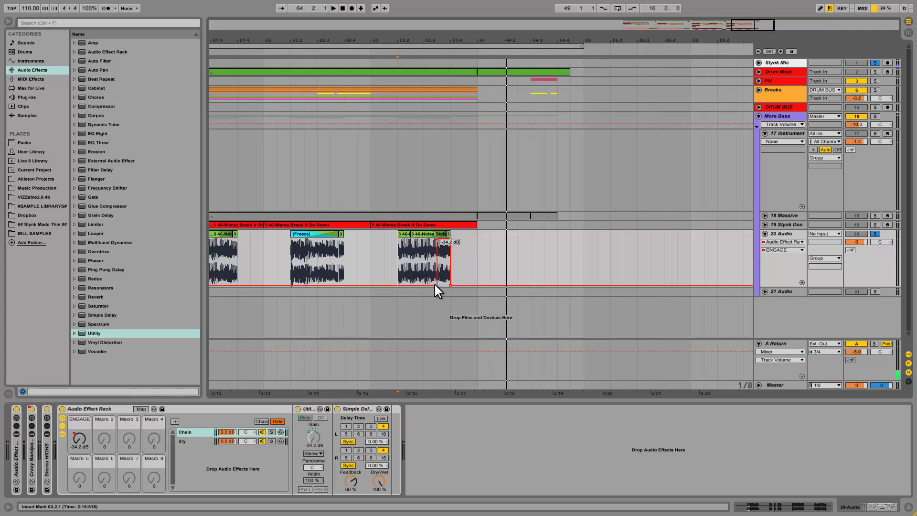
pyautogui.moveTo(451, 286); pyautogui.dragTo(451, 287)
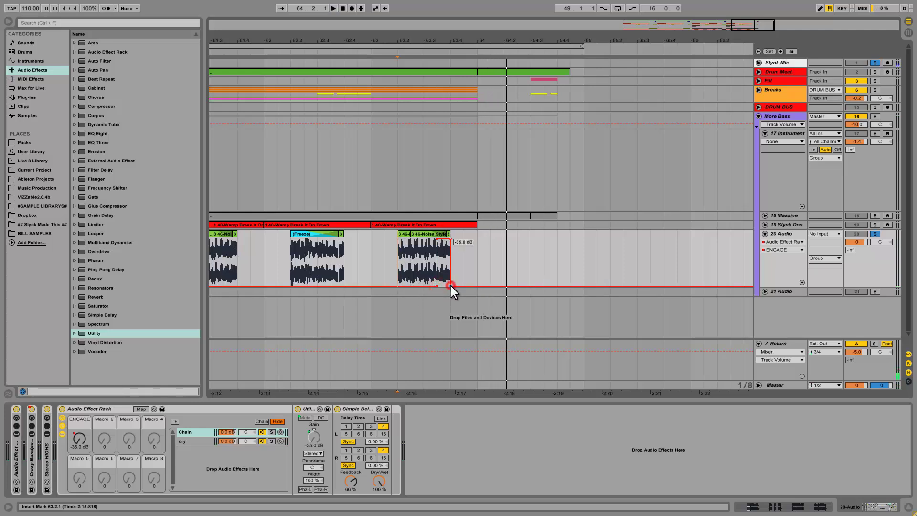
pyautogui.click(141, 409)
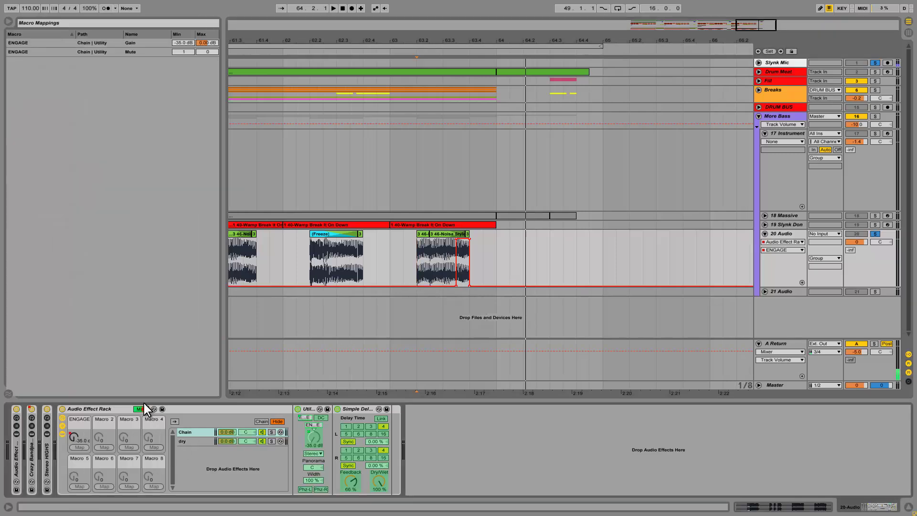
pyautogui.click(188, 52)
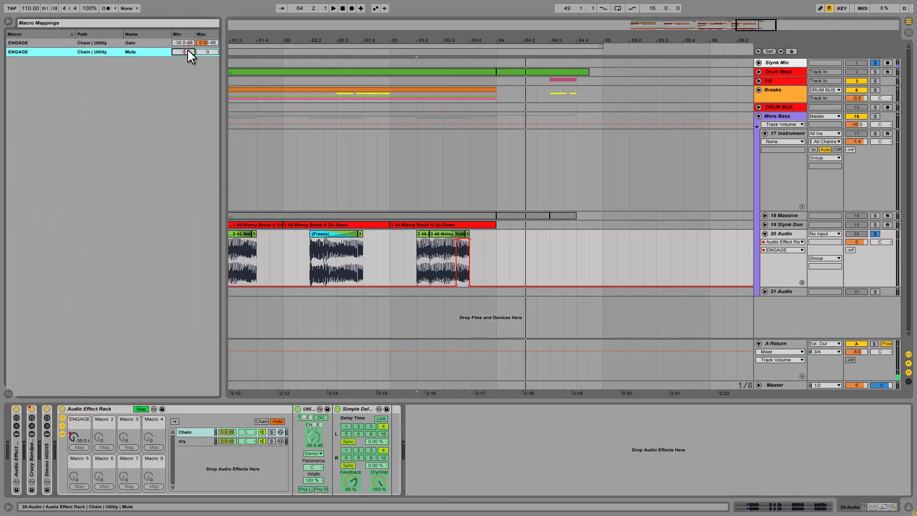
pyautogui.click(194, 90)
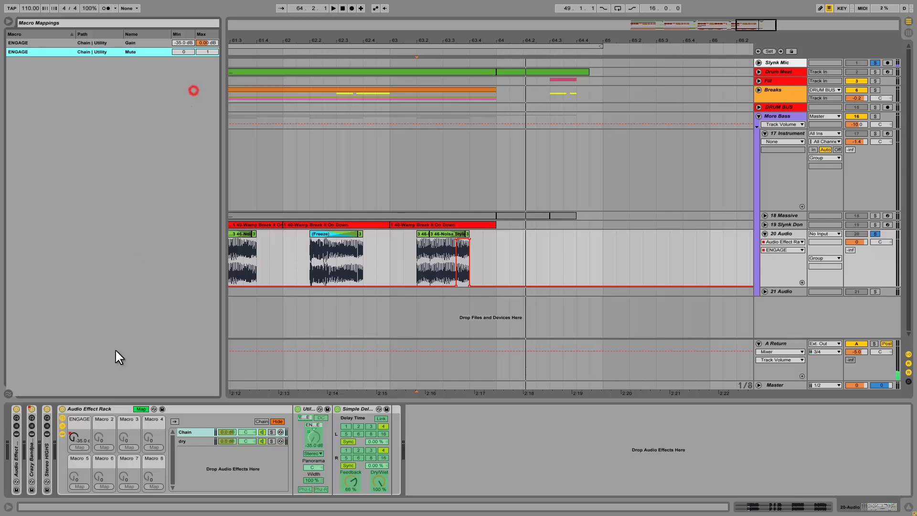
pyautogui.click(141, 409)
# - Turn the ENGAGE macro to test it, re-enable the overridden automation, and play the arrangement from bar 63.1
pyautogui.click(78, 437)
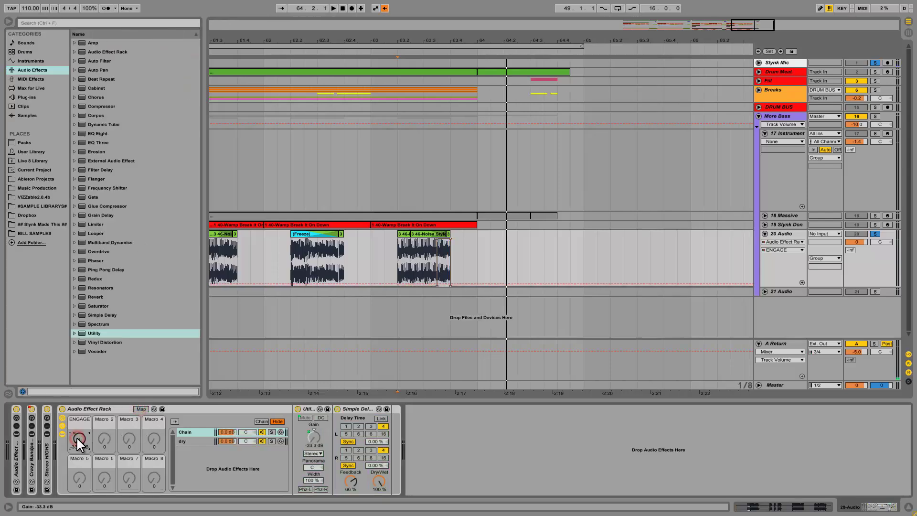
pyautogui.click(391, 265)
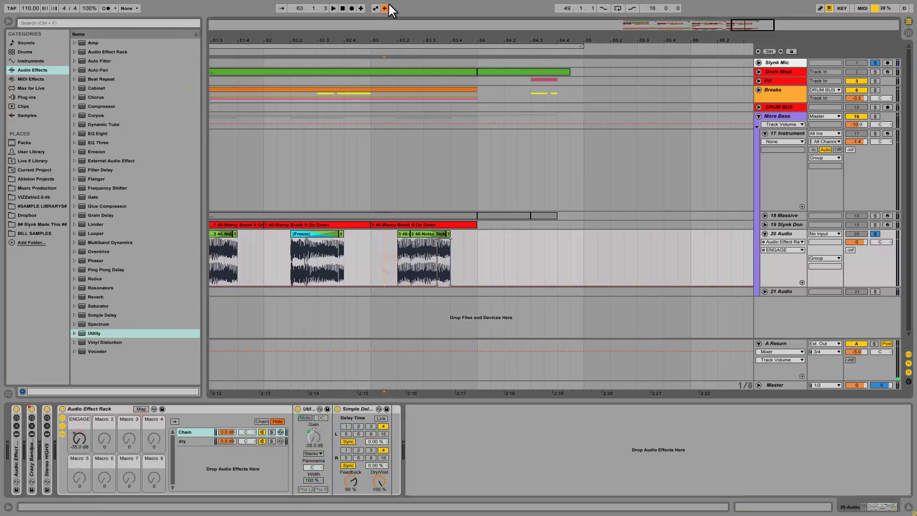
pyautogui.click(372, 263)
pyautogui.press('space')
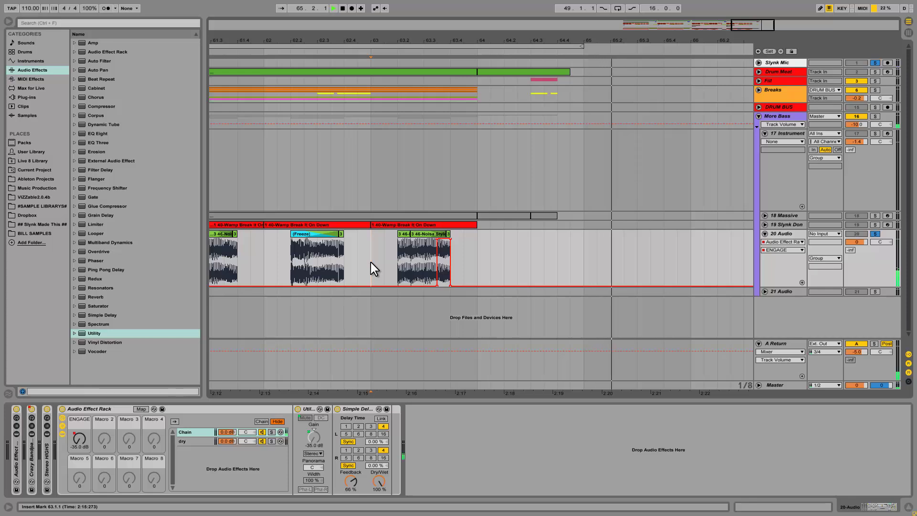
pyautogui.press('space')
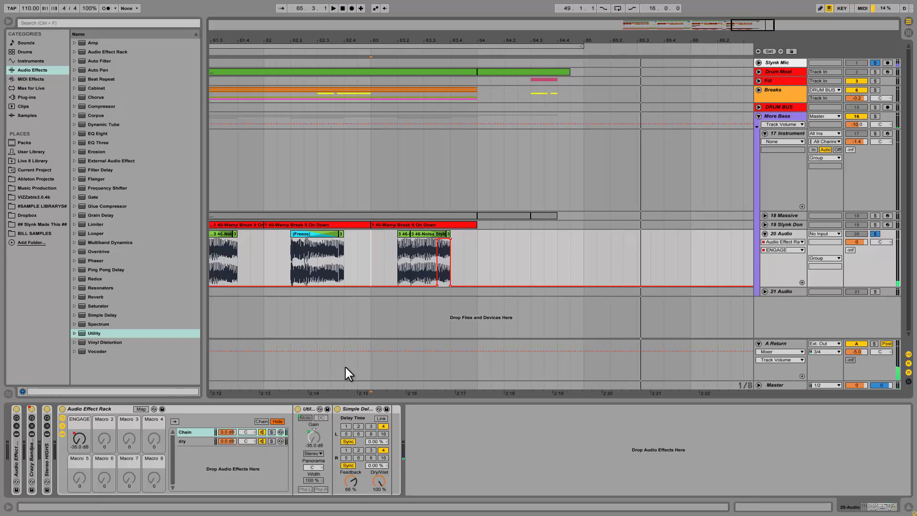
# - Try stretching the end of the ENGAGE automation step into a long downward ramp reaching about bar 72
pyautogui.moveTo(447, 42); pyautogui.dragTo(448, 37)
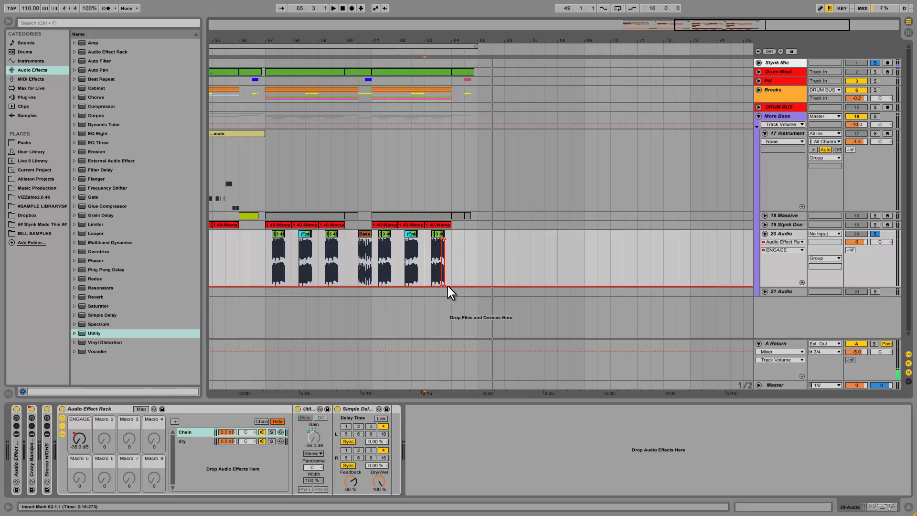
pyautogui.moveTo(446, 286)
pyautogui.moveTo(445, 286); pyautogui.dragTo(678, 286)
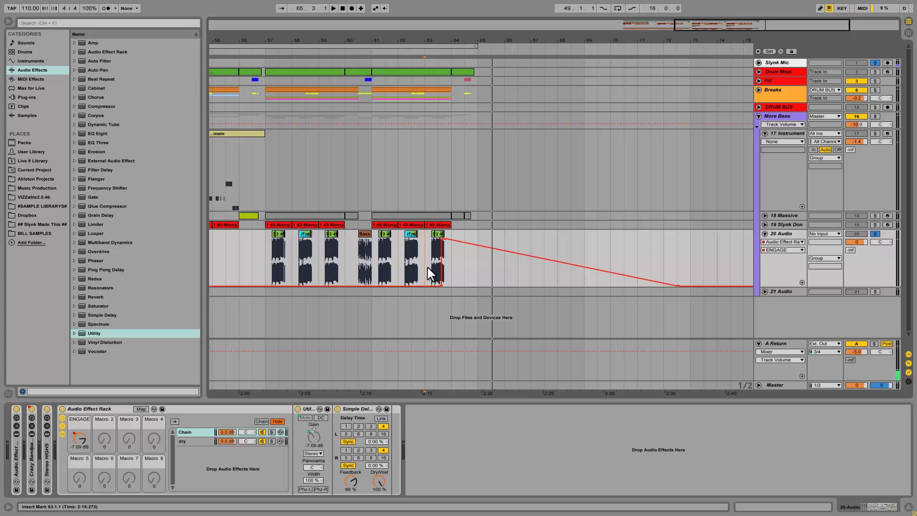
pyautogui.click(678, 287)
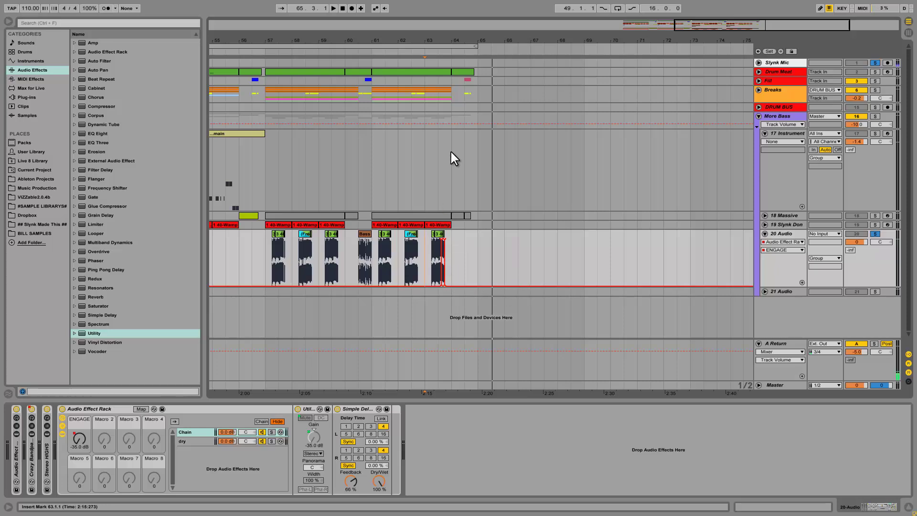
# - Map the Simple Delay's Feedback to Macro 2 and set it to 61 %
pyautogui.moveTo(434, 41); pyautogui.dragTo(509, 75)
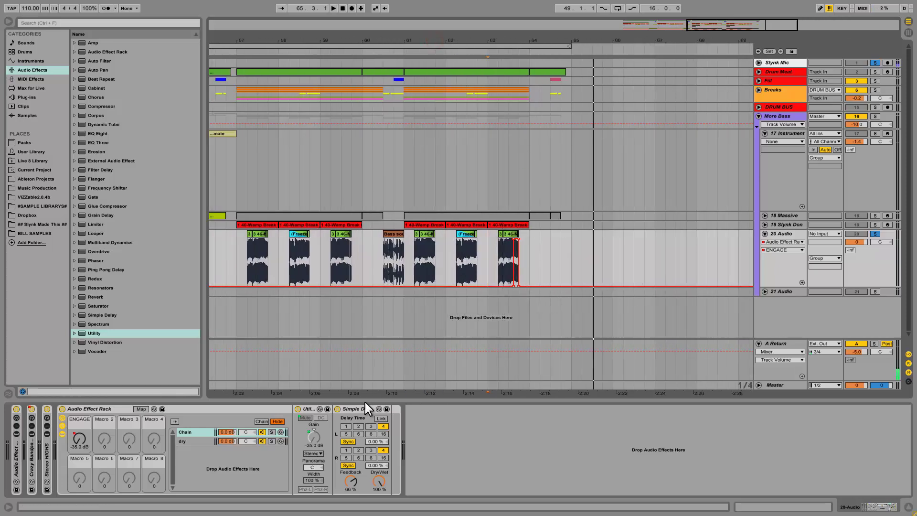
pyautogui.rightClick(350, 482)
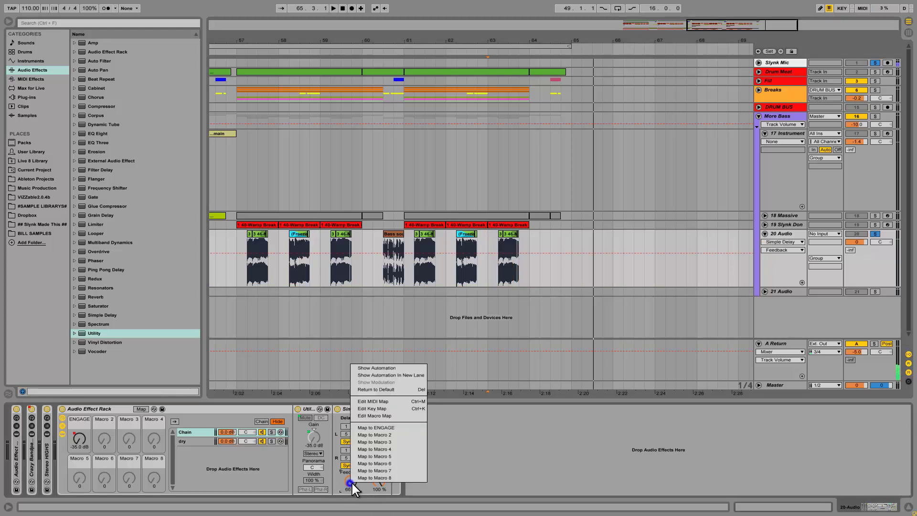
pyautogui.click(386, 436)
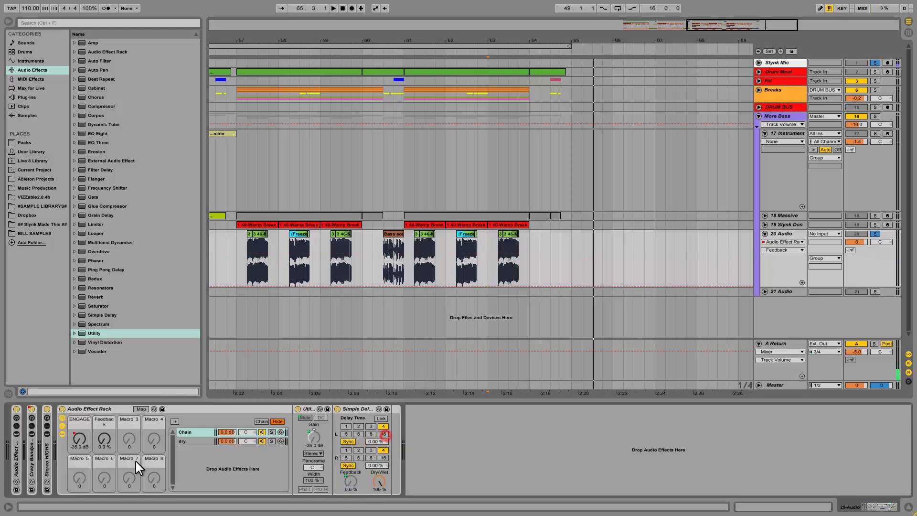
pyautogui.scroll(-4, 105, 440)
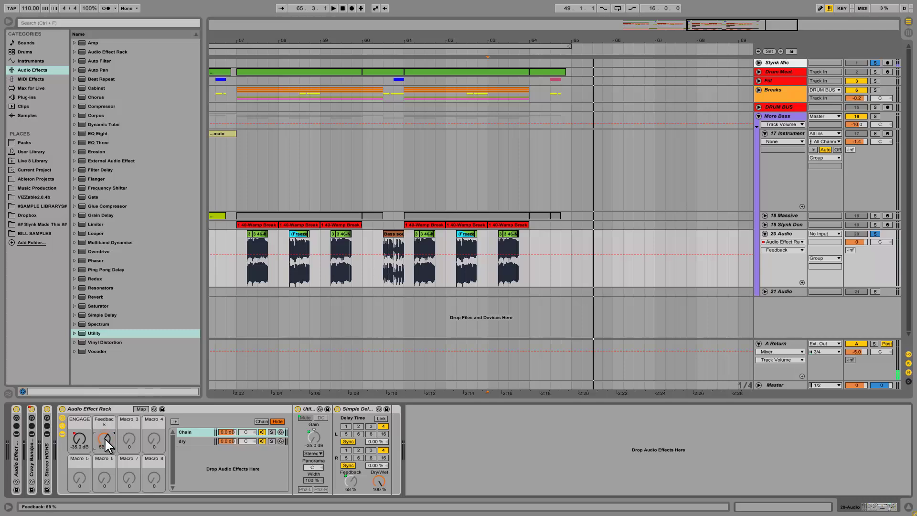
# - Map the delay chain's volume to Macro 3 and rename that macro Echo Volume
pyautogui.rightClick(227, 432)
pyautogui.click(256, 392)
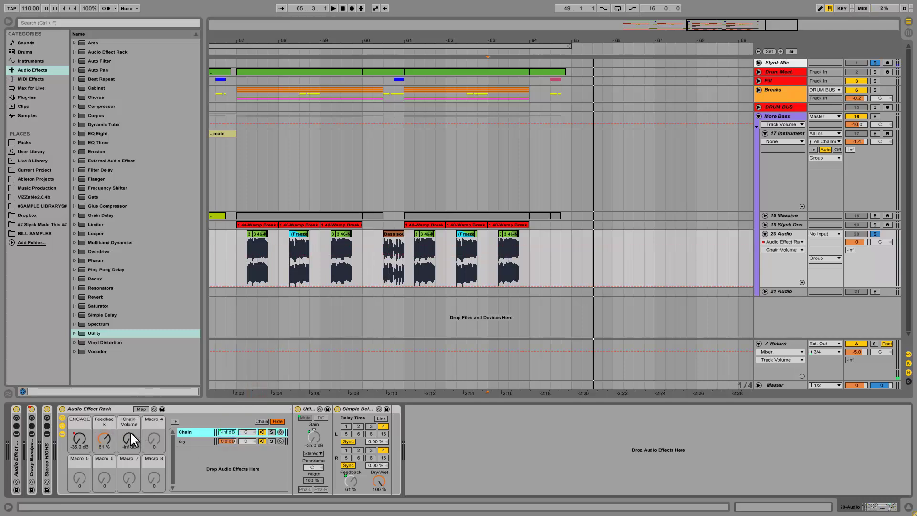
pyautogui.rightClick(131, 434)
pyautogui.click(165, 363)
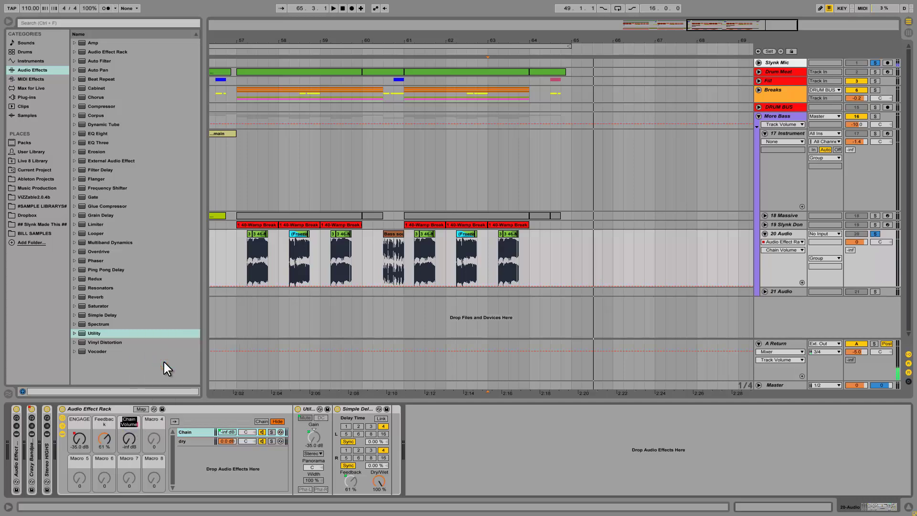
pyautogui.write('Echo Volume')
pyautogui.press('Return')
# - Hide the rack's devices and chain list, and rename the rack SIMPLE ECHO RACK
pyautogui.click(63, 433)
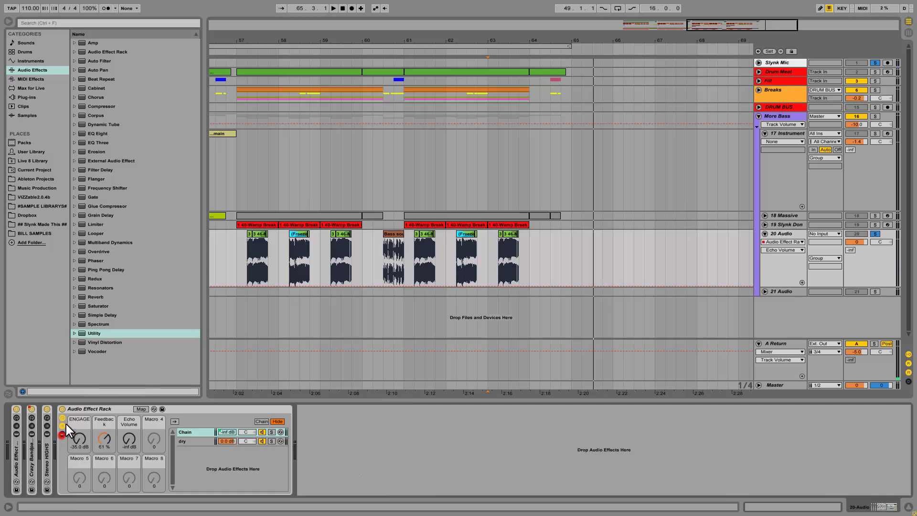
pyautogui.click(62, 425)
pyautogui.rightClick(95, 410)
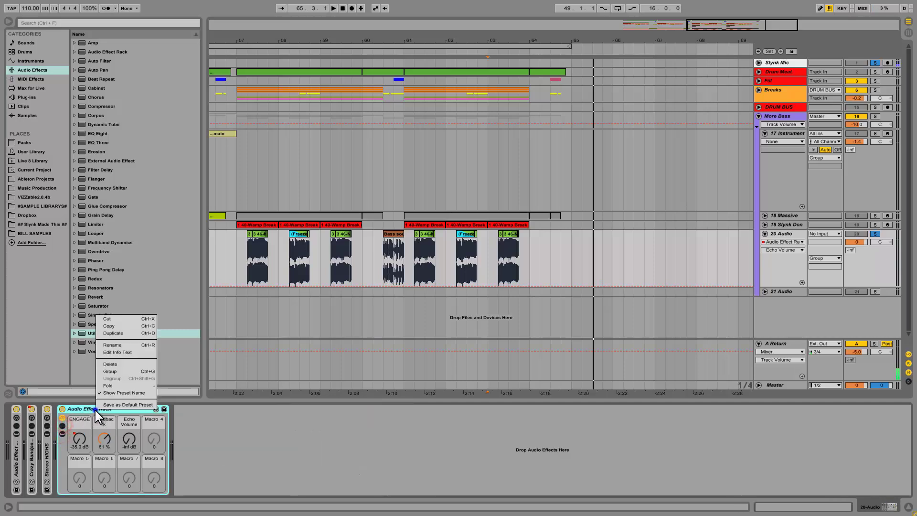
pyautogui.click(130, 347)
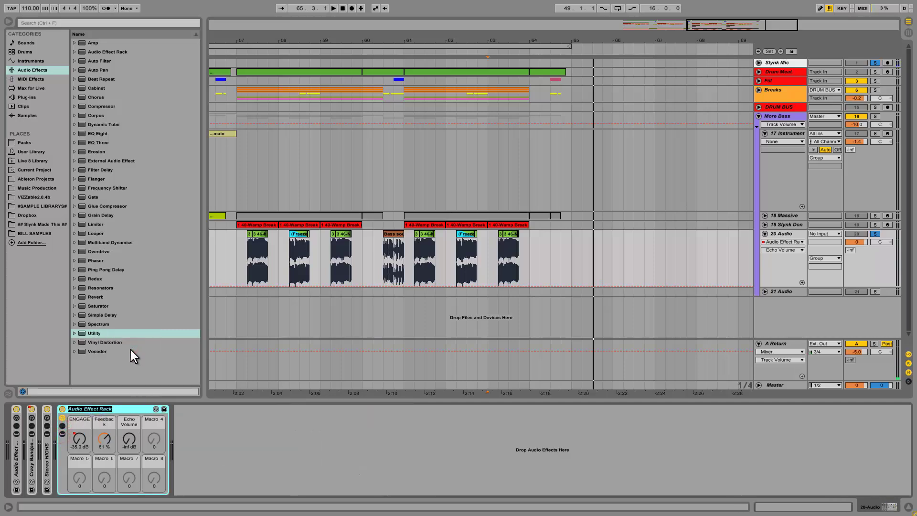
pyautogui.write('SIMPLE ECHO RACK')
pyautogui.press('Return')
# - Colour the ENGAGE macro pink, the Feedback macro orange and the Echo Volume macro green
pyautogui.rightClick(73, 420)
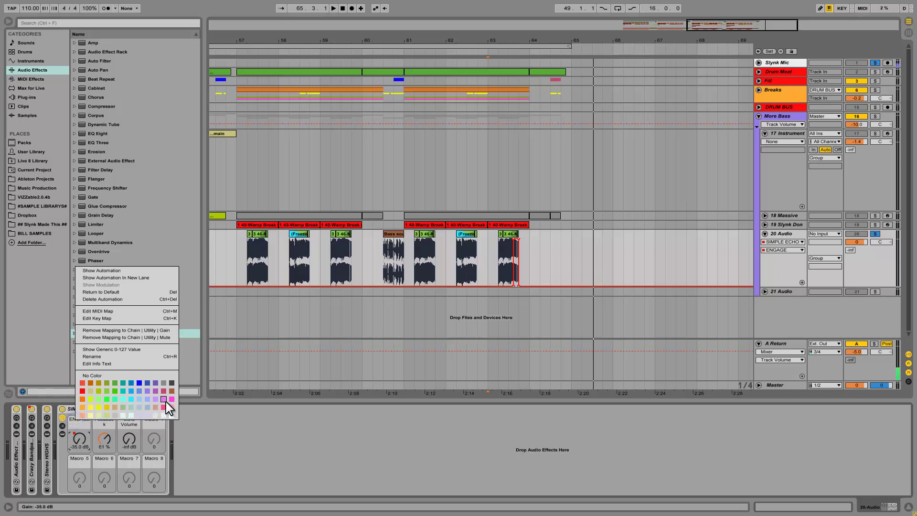
pyautogui.click(165, 402)
pyautogui.rightClick(105, 425)
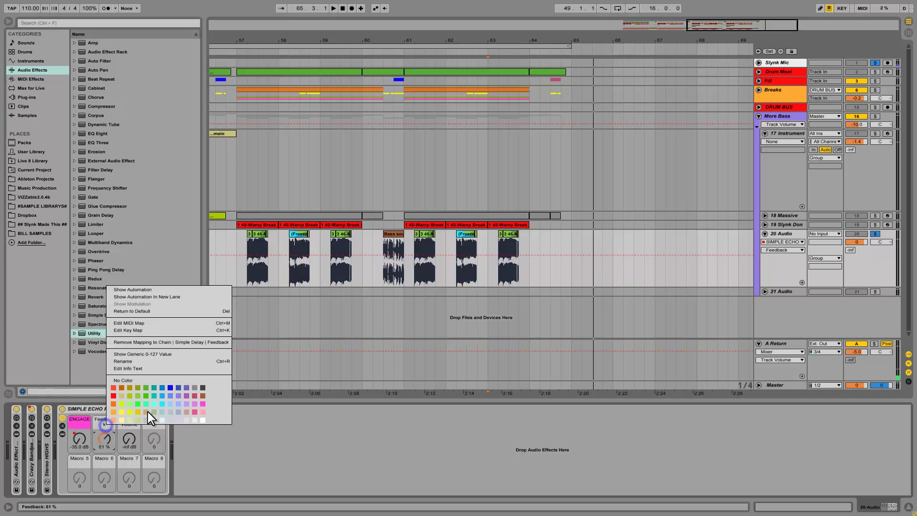
pyautogui.click(115, 405)
pyautogui.rightClick(127, 428)
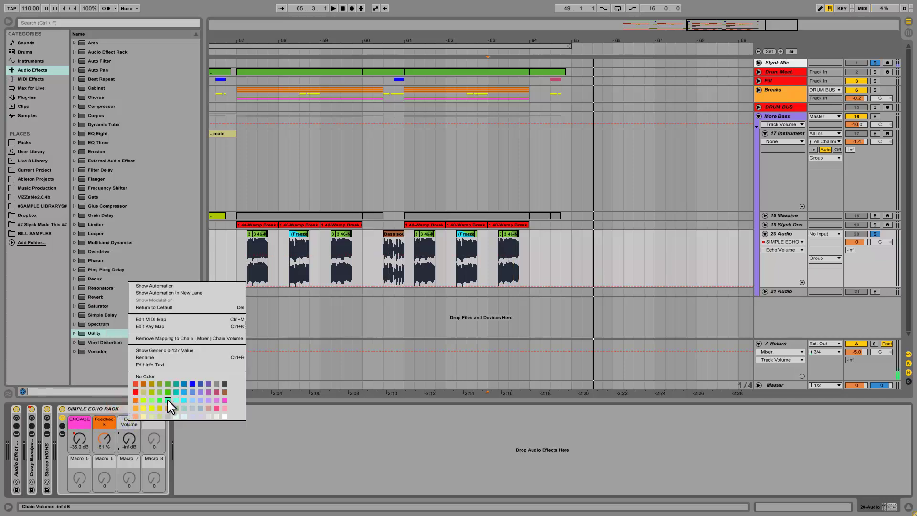
pyautogui.click(168, 401)
# - Save the rack in the User Library's Tools folder as SIMPLE ECHO RACK v2, without overwriting the existing preset
pyautogui.click(22, 152)
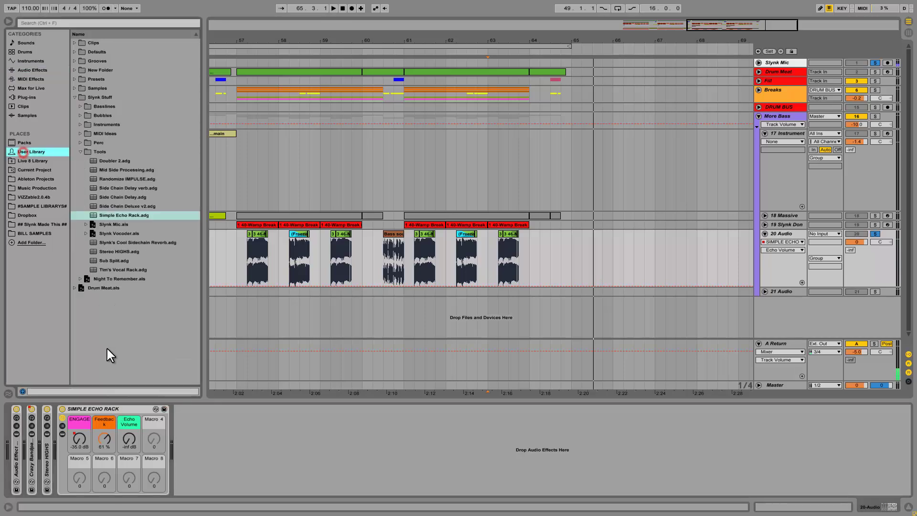
pyautogui.moveTo(113, 409); pyautogui.dragTo(98, 156)
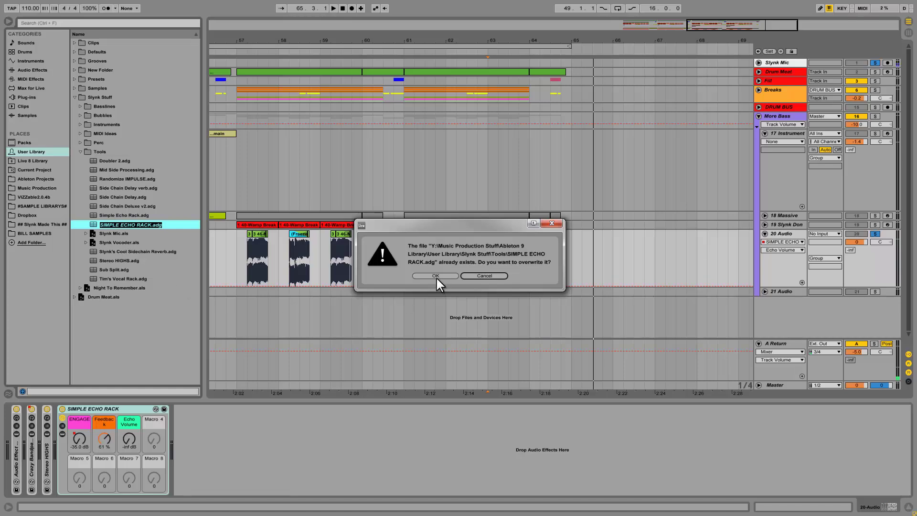
pyautogui.click(478, 277)
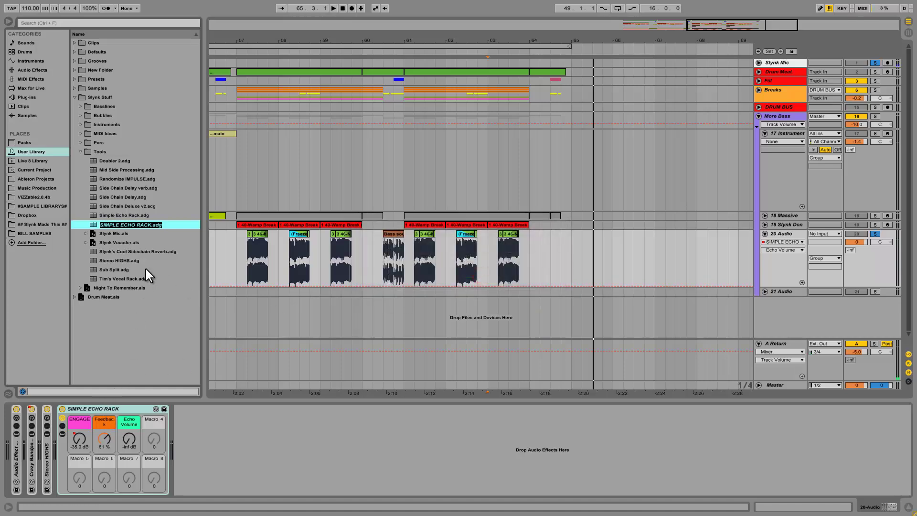
pyautogui.press('Right')
pyautogui.write('v2')
pyautogui.press('Return')
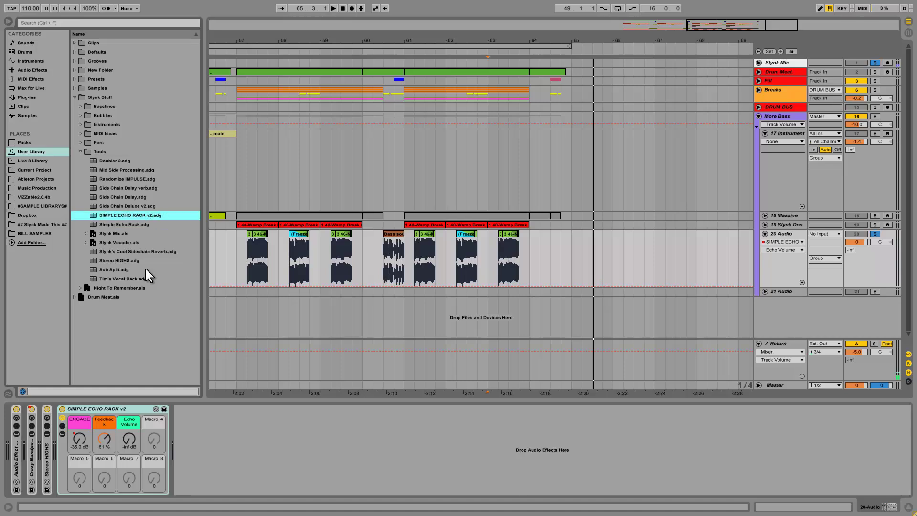
# - Load the saved SIMPLE ECHO RACK v2 preset as a second rack on 20 Audio and try its ENGAGE macro
pyautogui.doubleClick(128, 215)
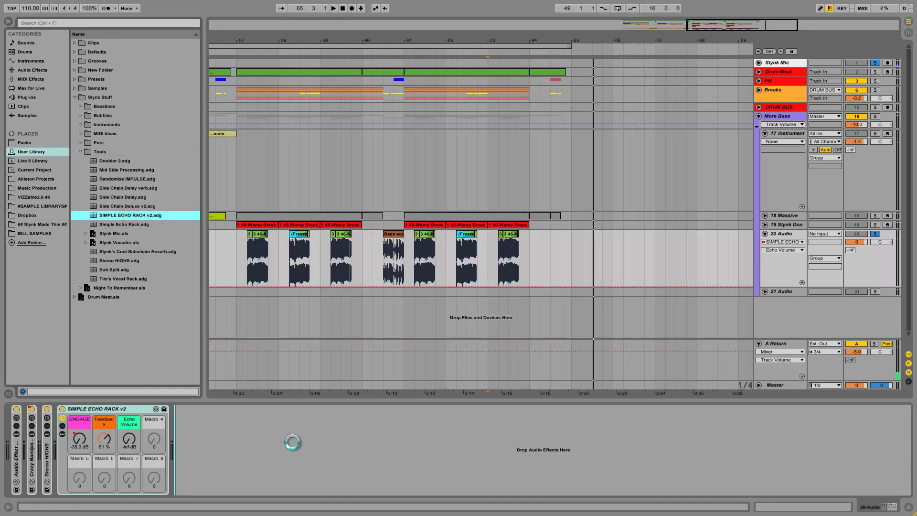
pyautogui.moveTo(191, 440); pyautogui.dragTo(196, 446)
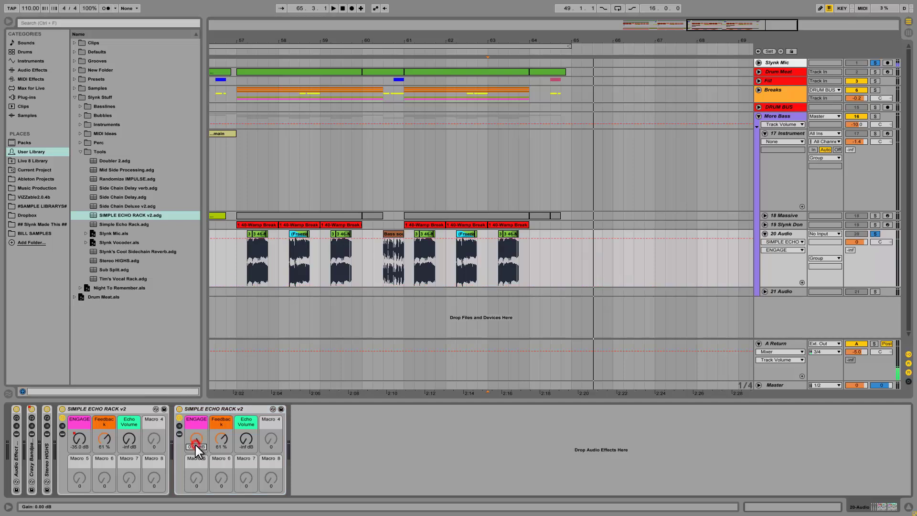
pyautogui.click(129, 409)
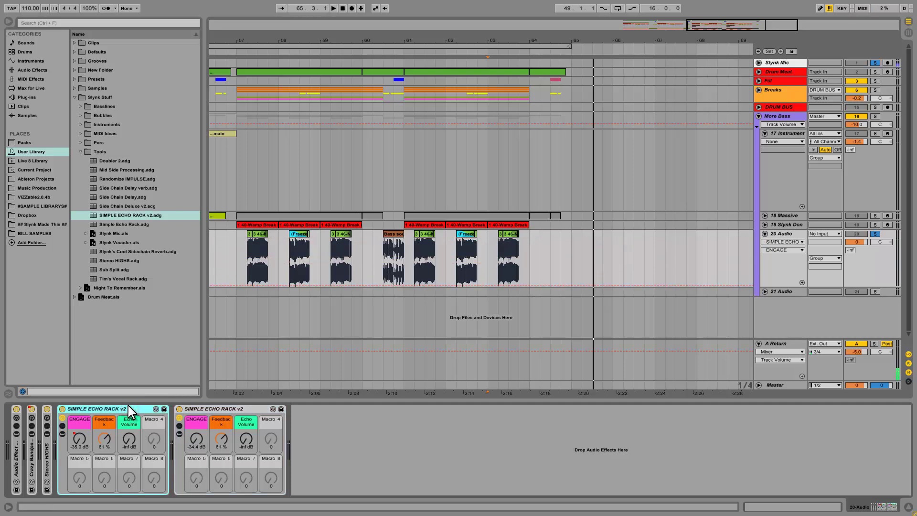
pyautogui.hotkey('ctrl', 'z')
pyautogui.hotkey('ctrl', 'z')
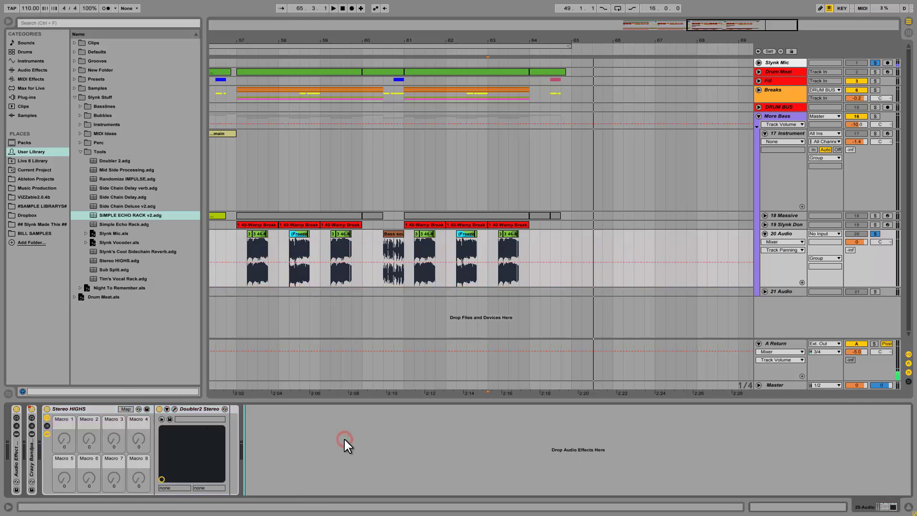